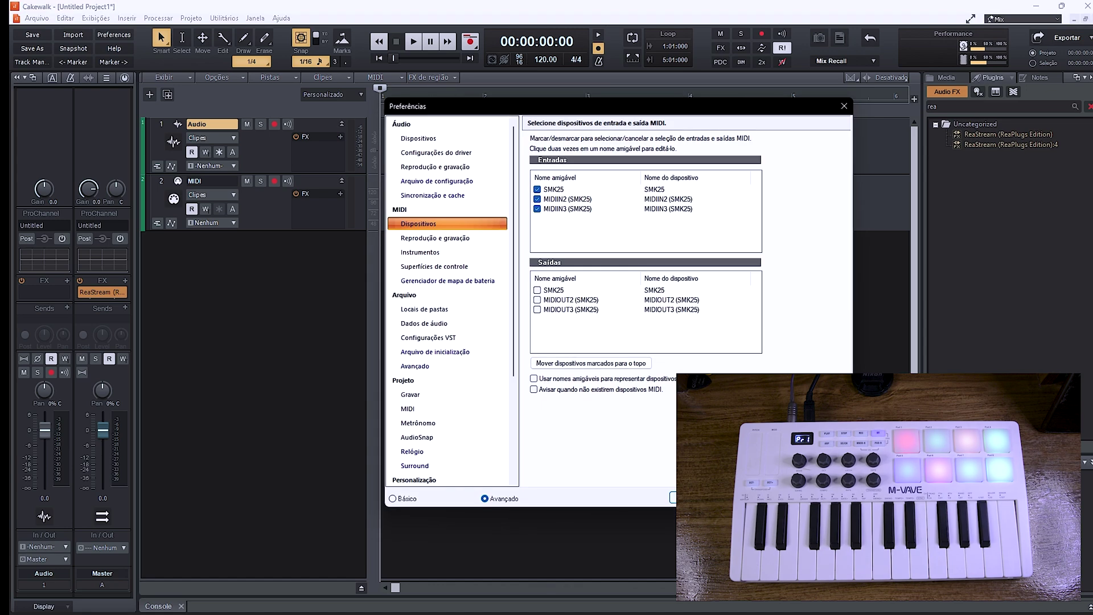
- Close the preferences and insert the SI-Electric Piano synth below the existing tracks as a simple instrument track
key(Return)
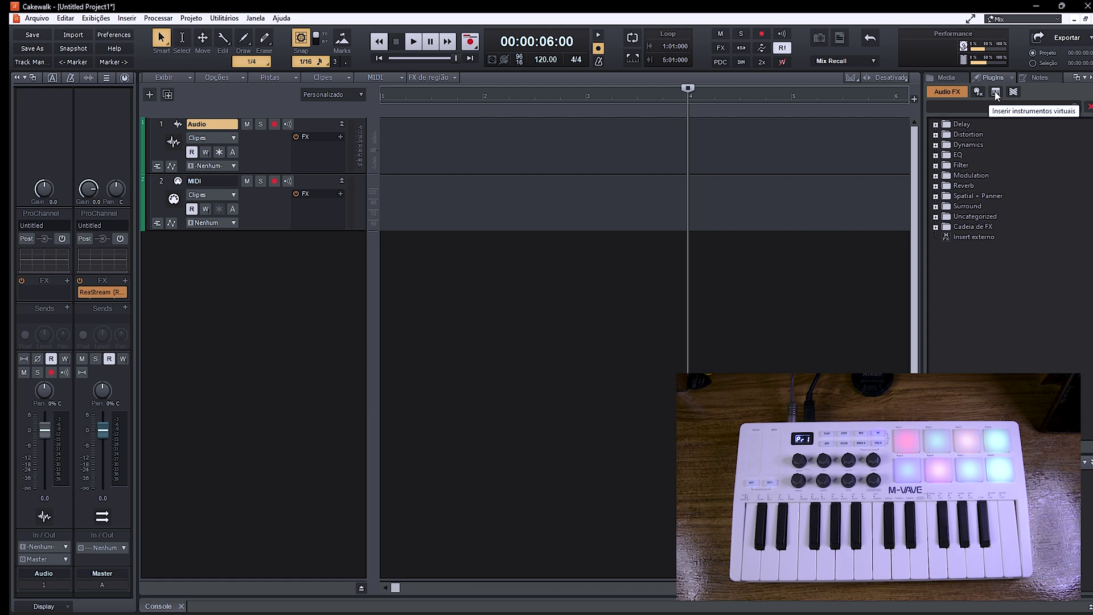
click(996, 94)
click(935, 145)
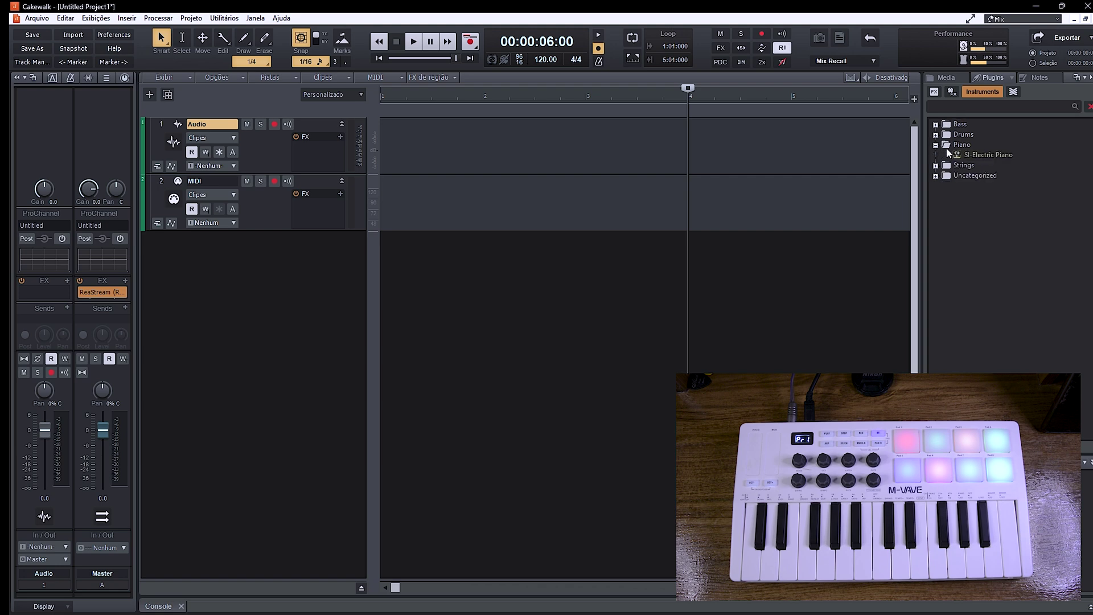
drag(965, 154, 240, 285)
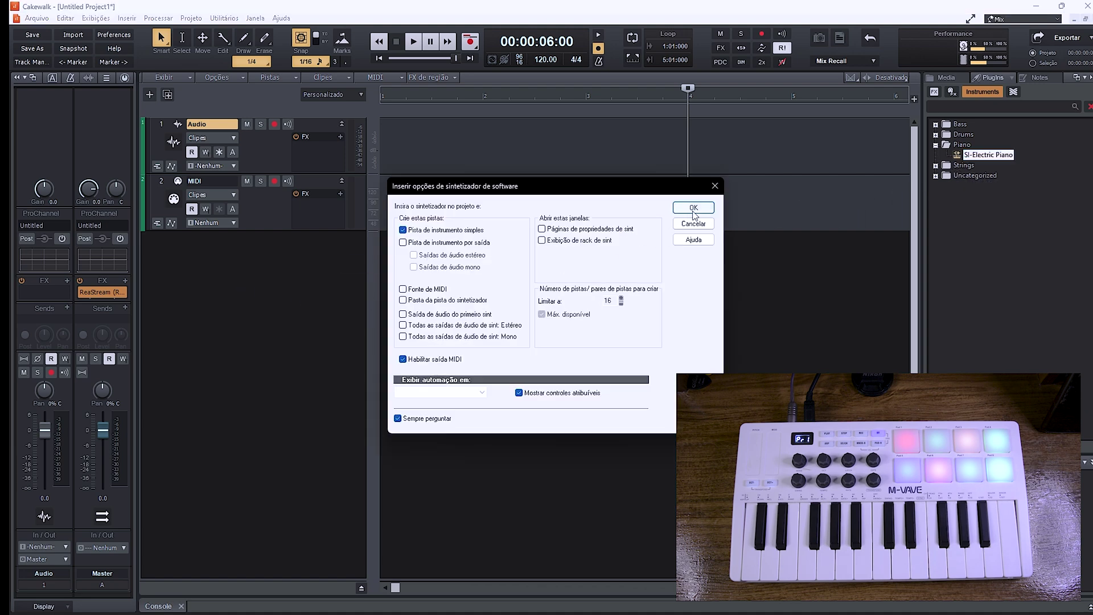
click(693, 208)
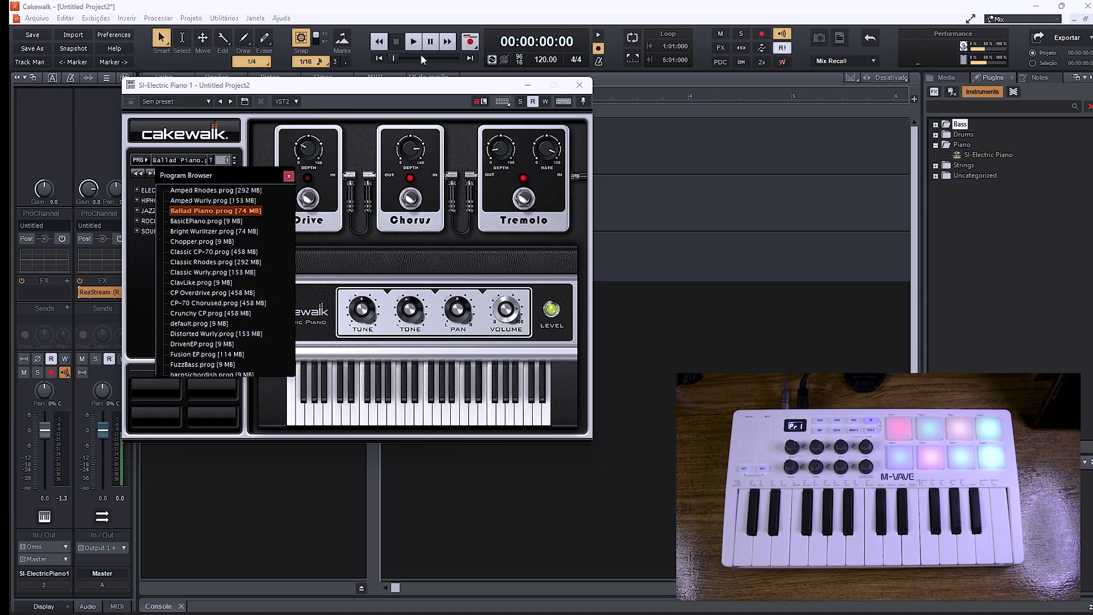
- Remove the existing ACT MIDI Controller from the control surfaces in the MIDI preferences
click(65, 18)
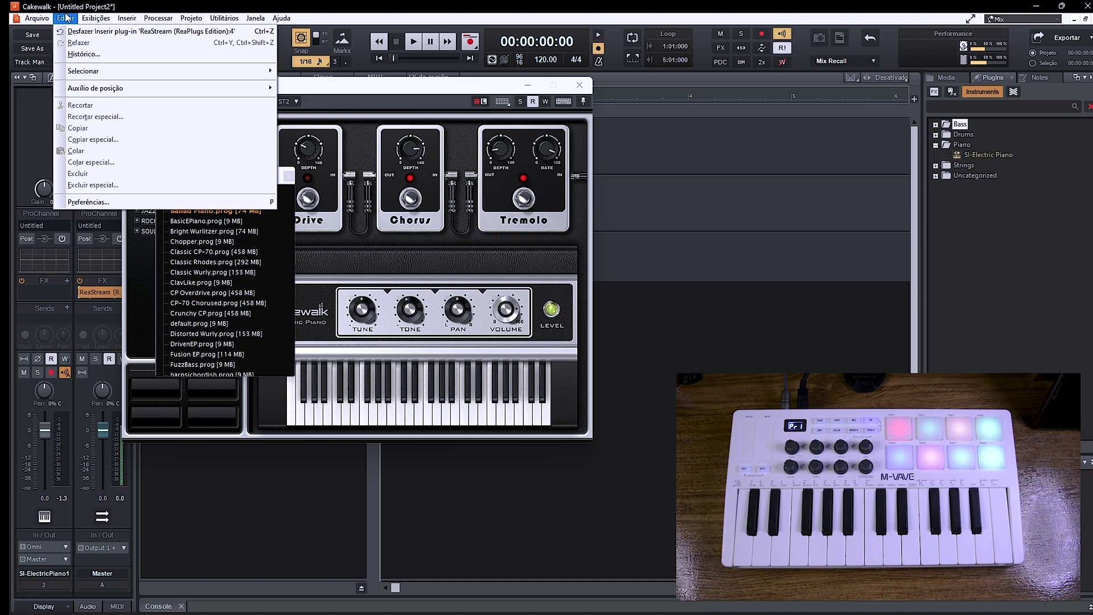
click(88, 202)
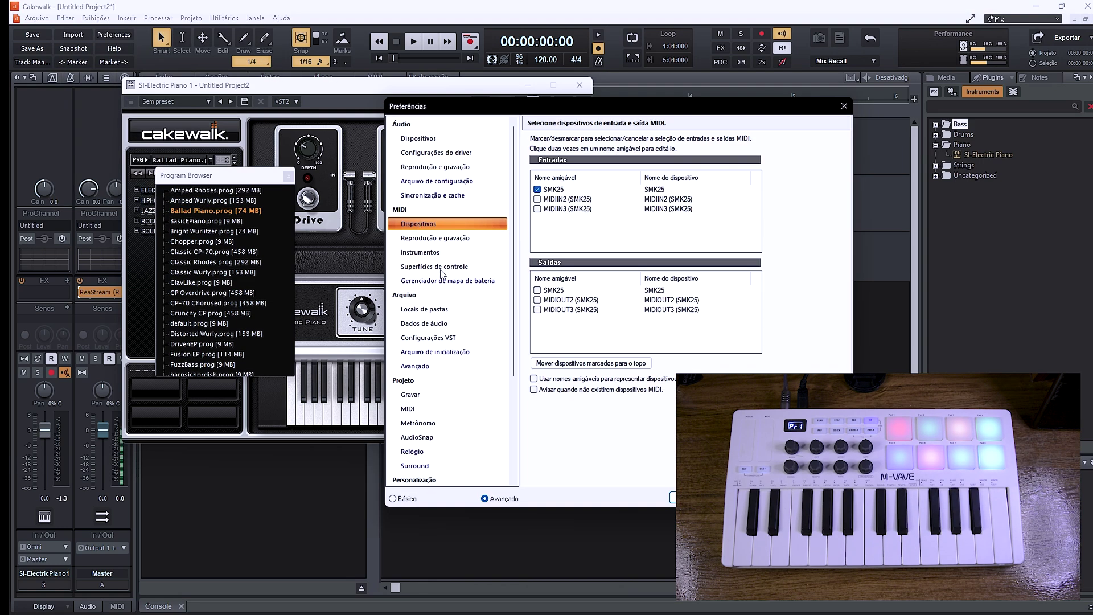
click(443, 266)
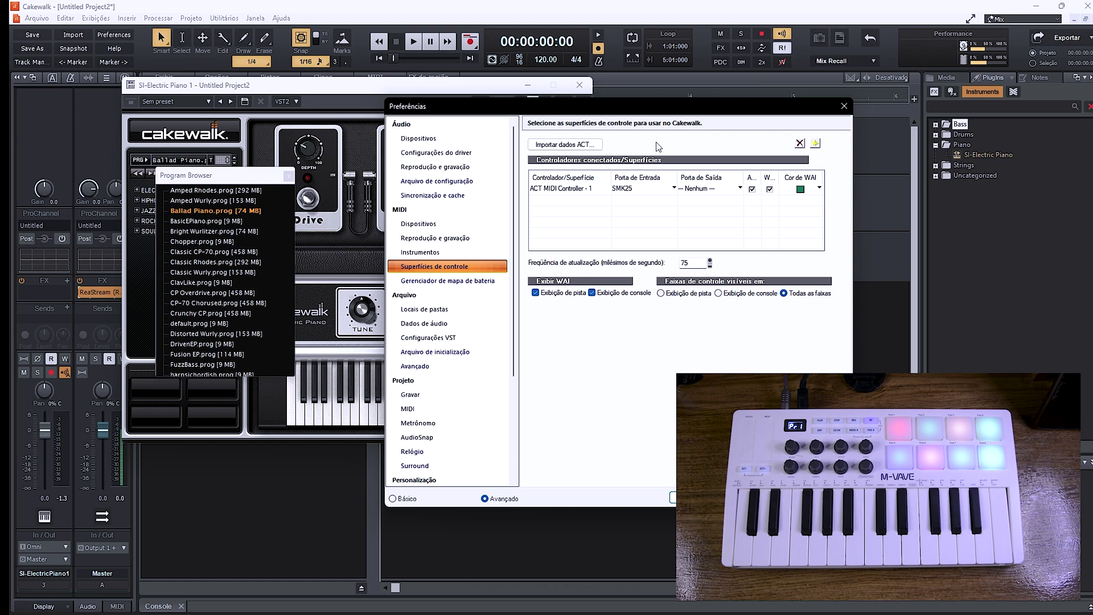
click(709, 189)
click(569, 189)
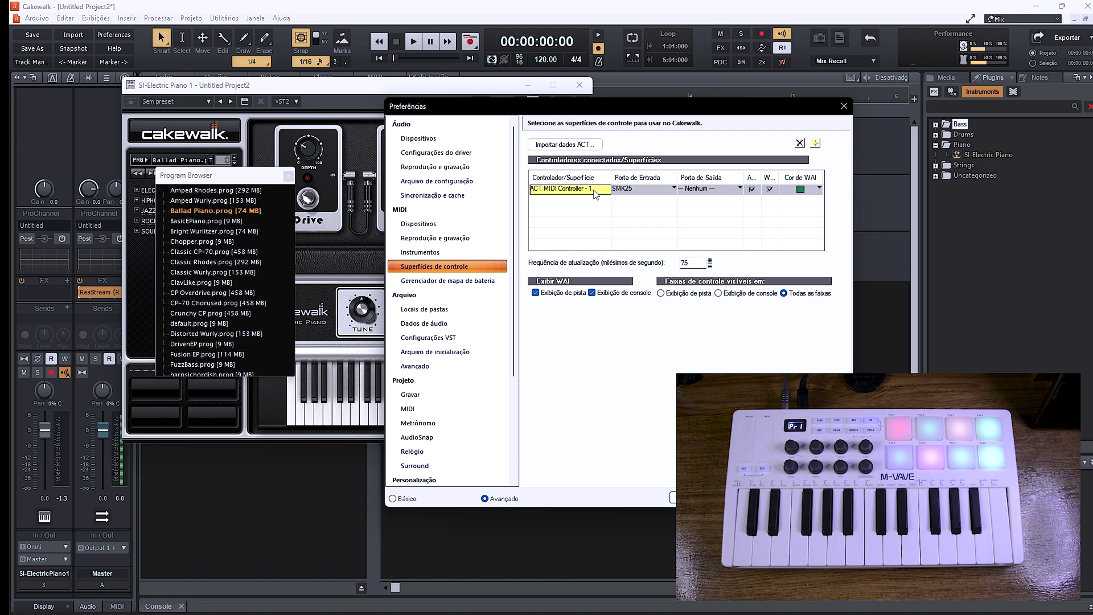
click(800, 144)
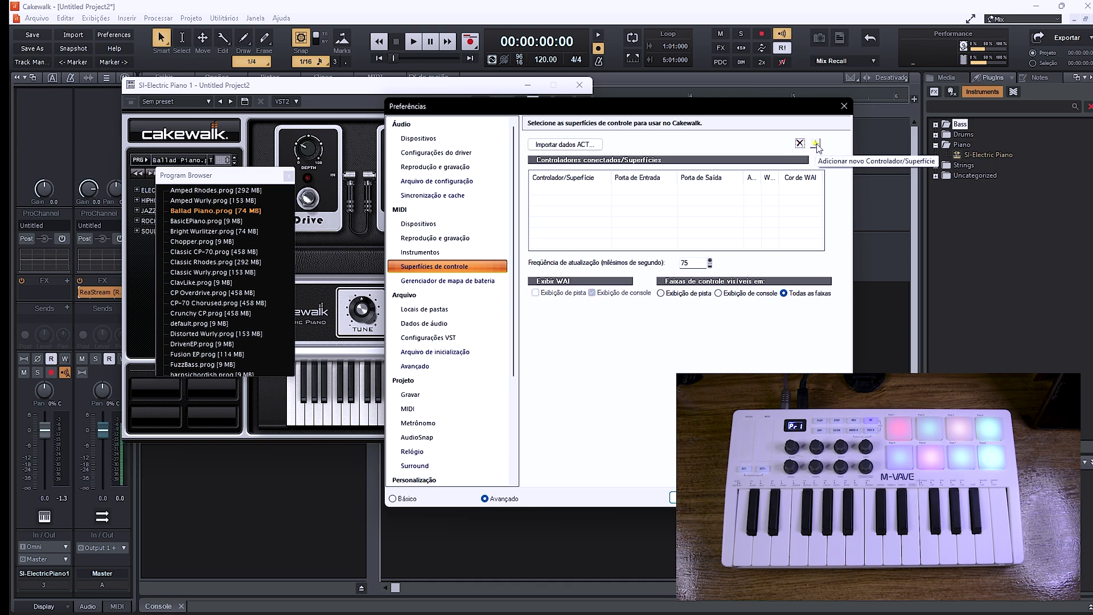
- Add an ACT MIDI Controller control surface with SMK25 as its input port
click(816, 145)
click(608, 285)
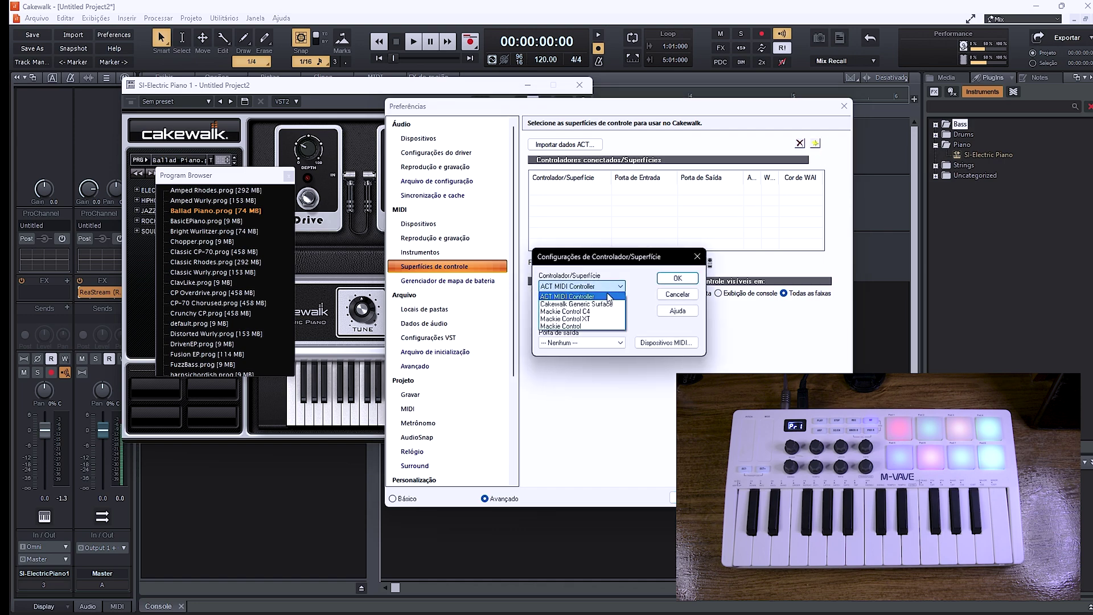
click(572, 296)
click(624, 314)
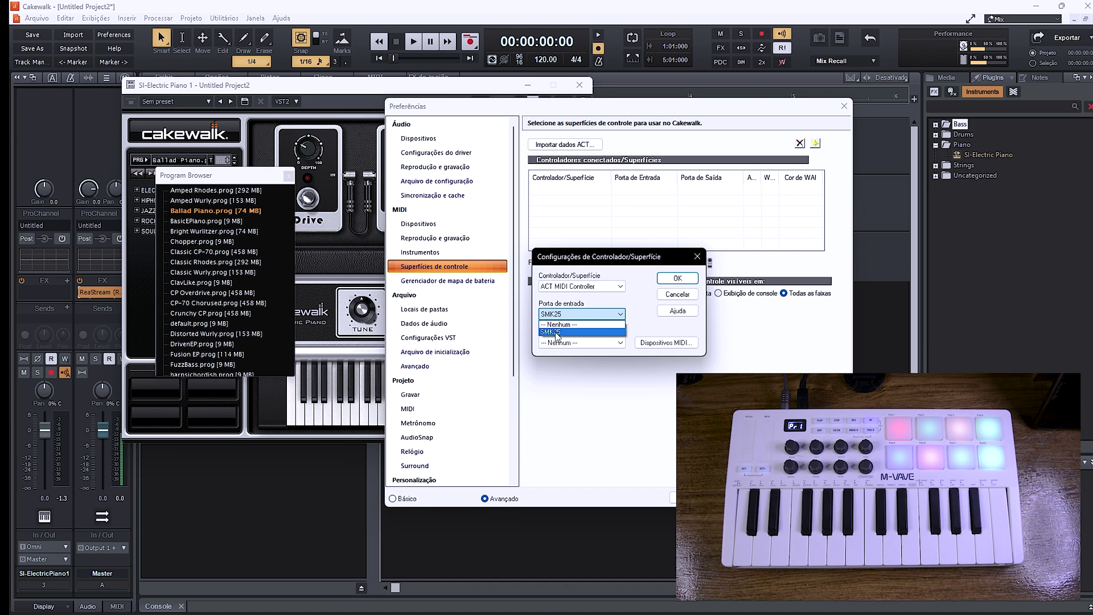
click(556, 332)
click(678, 277)
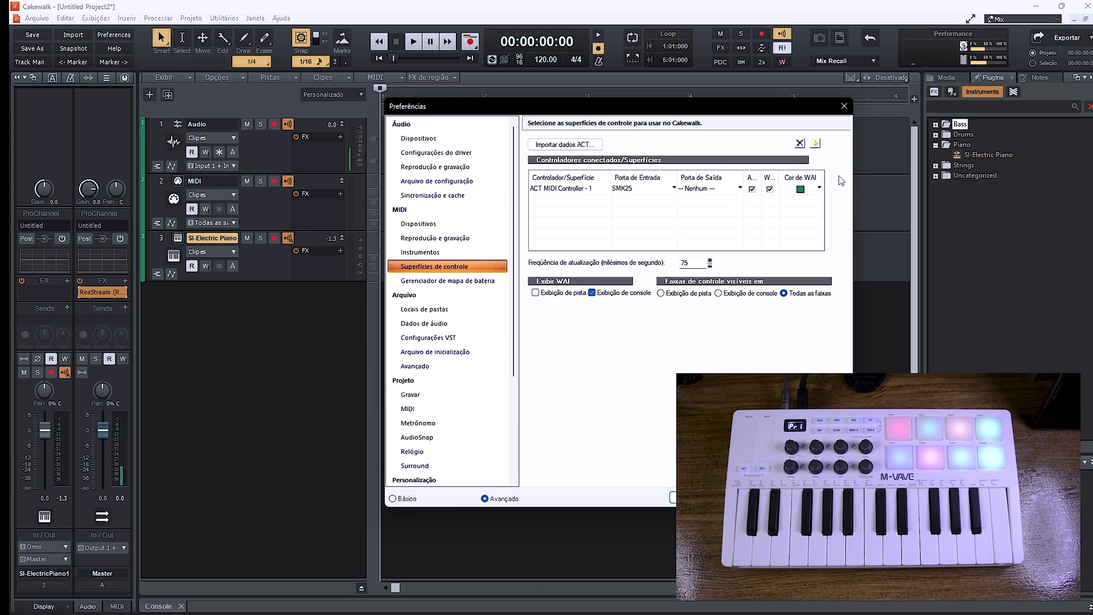
- Change the WAI colour of the ACT MIDI Controller to red and finally to blue
click(818, 188)
click(787, 212)
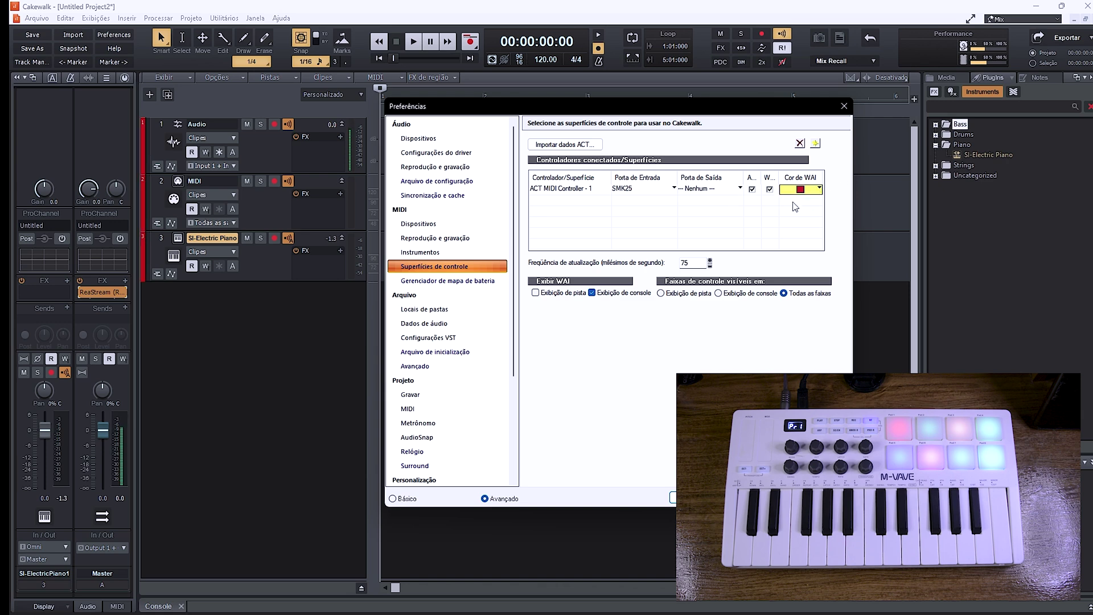
click(819, 188)
click(702, 224)
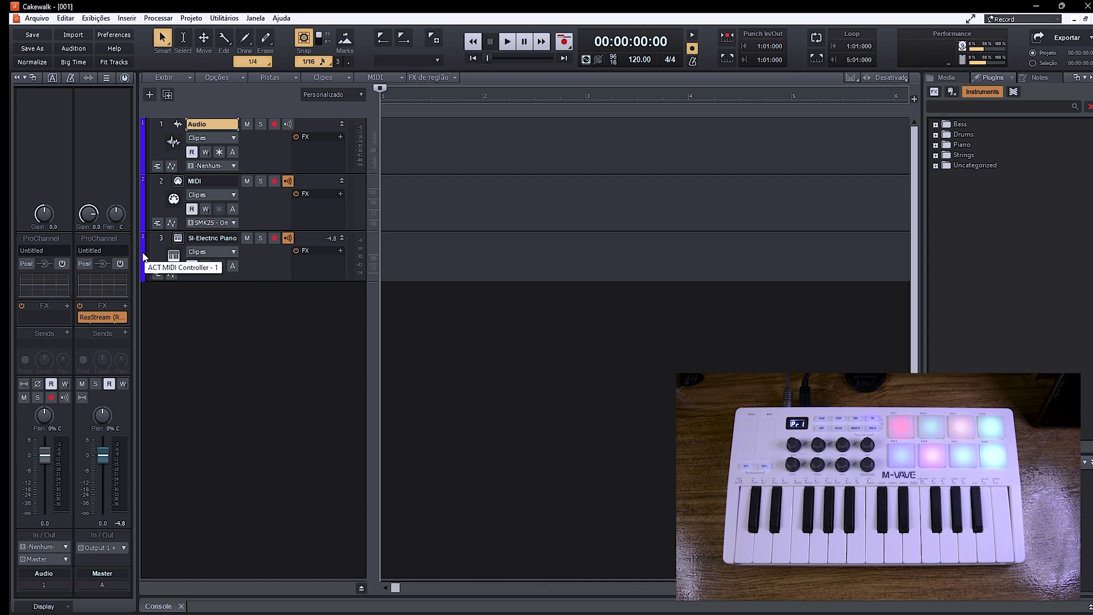
- Open the ACT MIDI Controller window and review its list of controller presets
drag(292, 13, 551, 225)
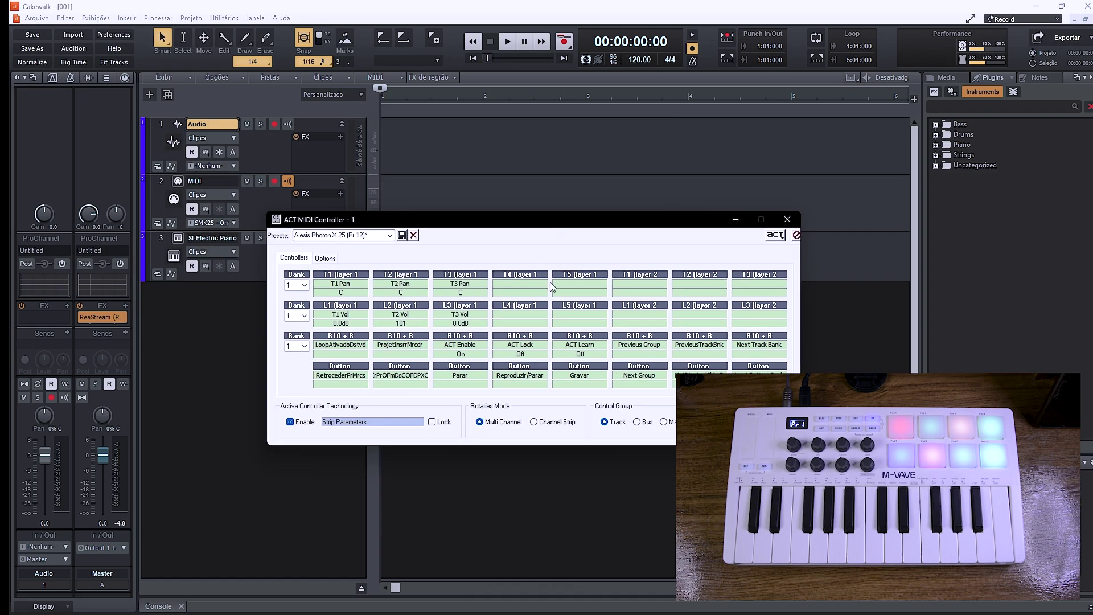
click(392, 235)
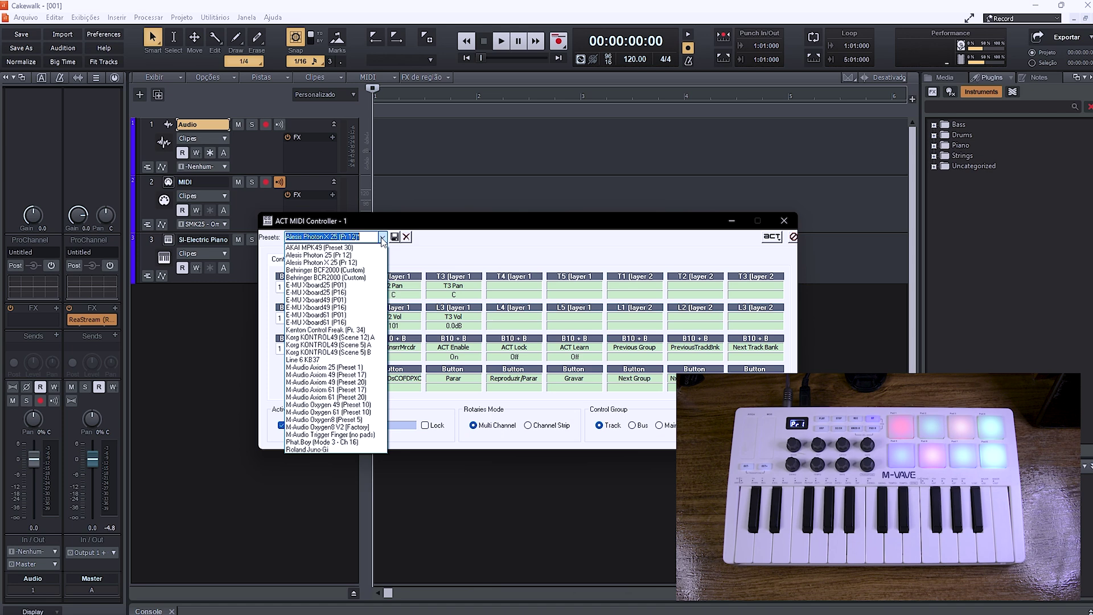
click(521, 370)
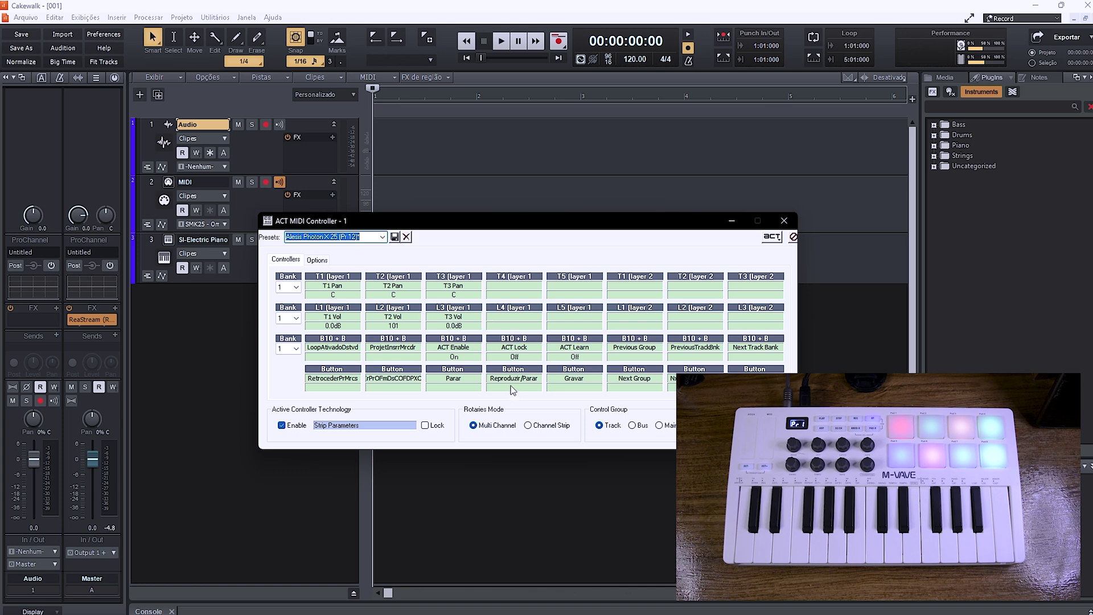
- Turn on ACT learn and assign the keyboard's transport buttons to the Reproduzir/Parar and Parar cells
click(772, 236)
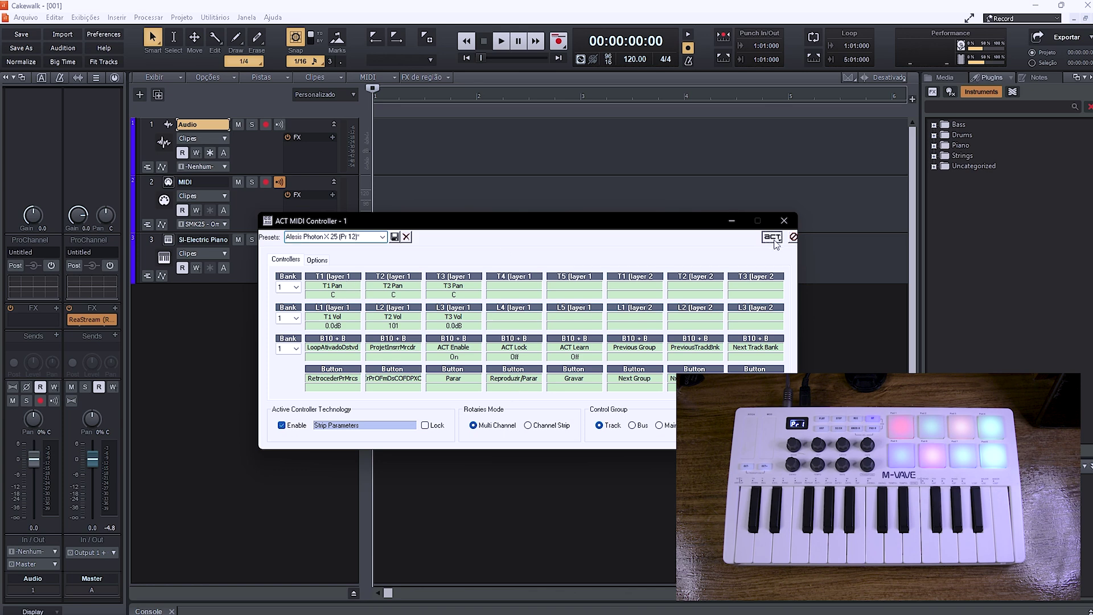
click(514, 385)
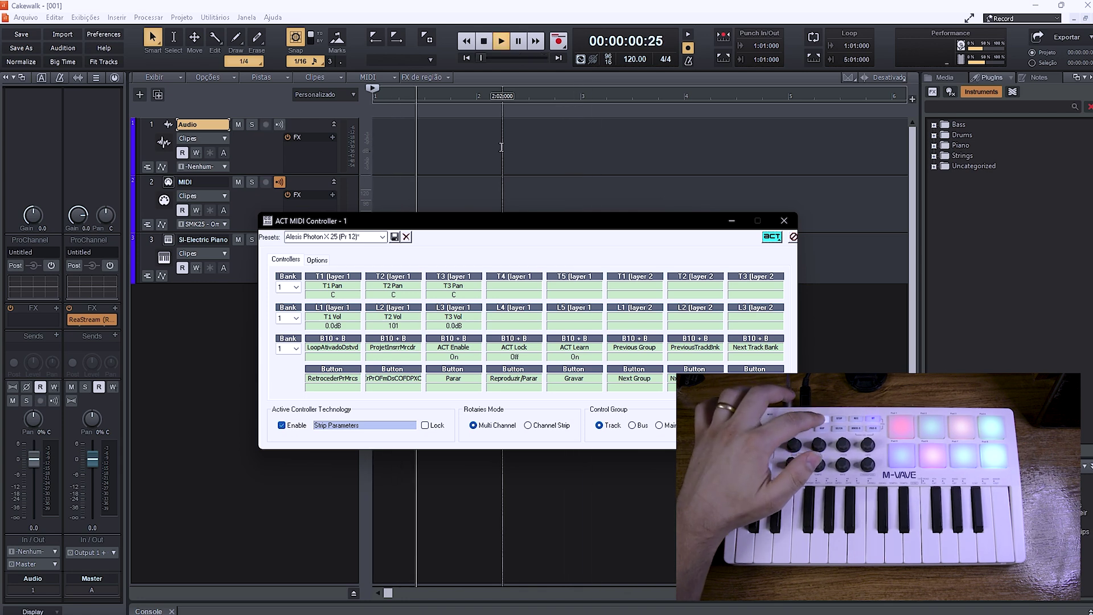
click(459, 387)
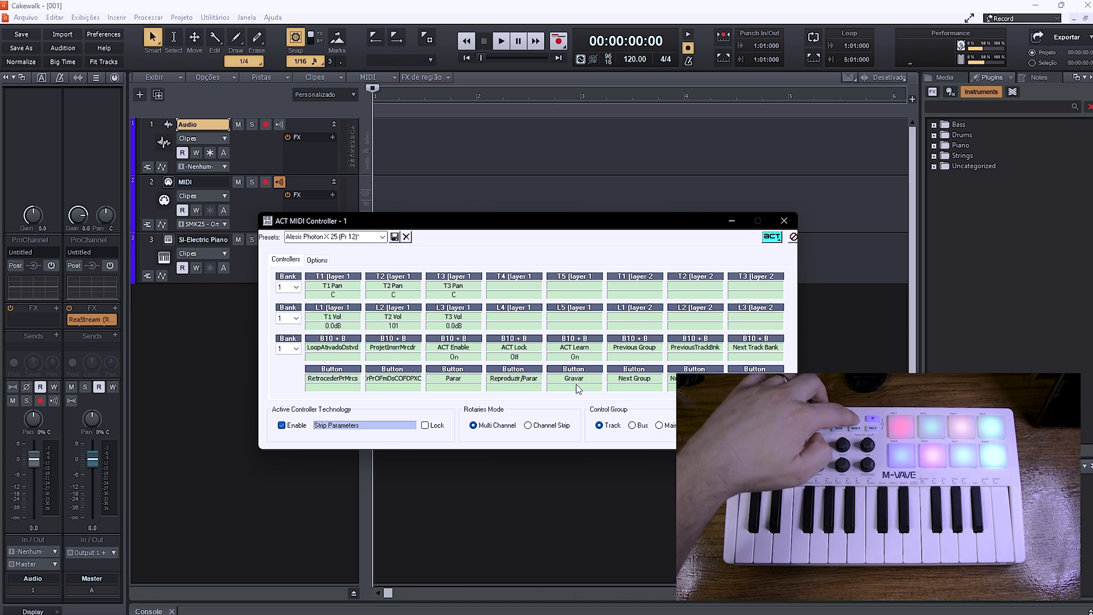
- Move the controller window clear of the tracks, arm the SI-Electric Piano track and record a MIDI take
drag(394, 217, 322, 291)
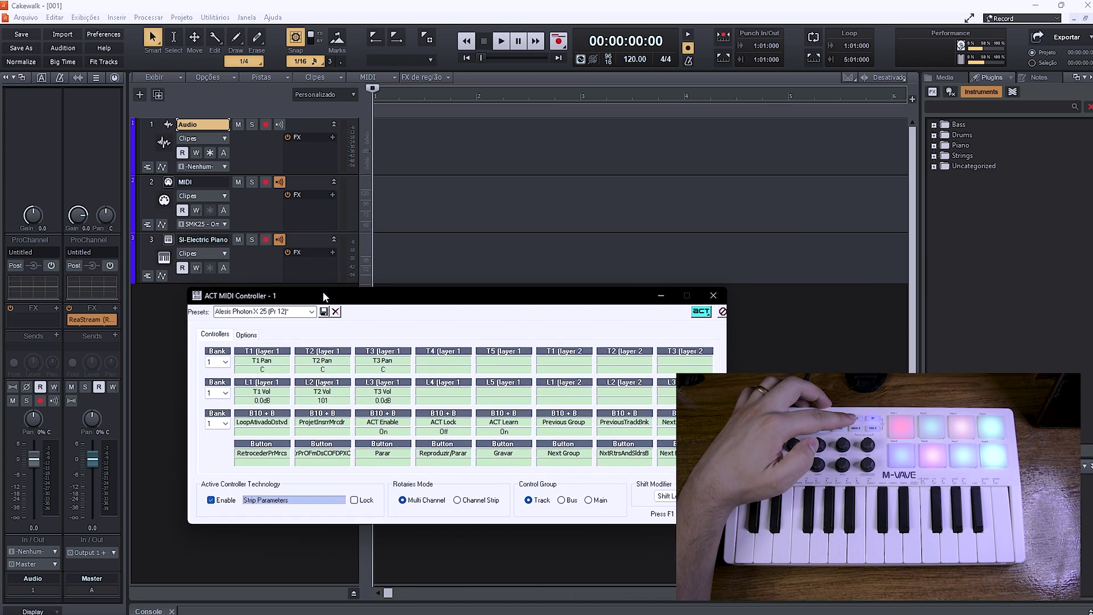
click(265, 239)
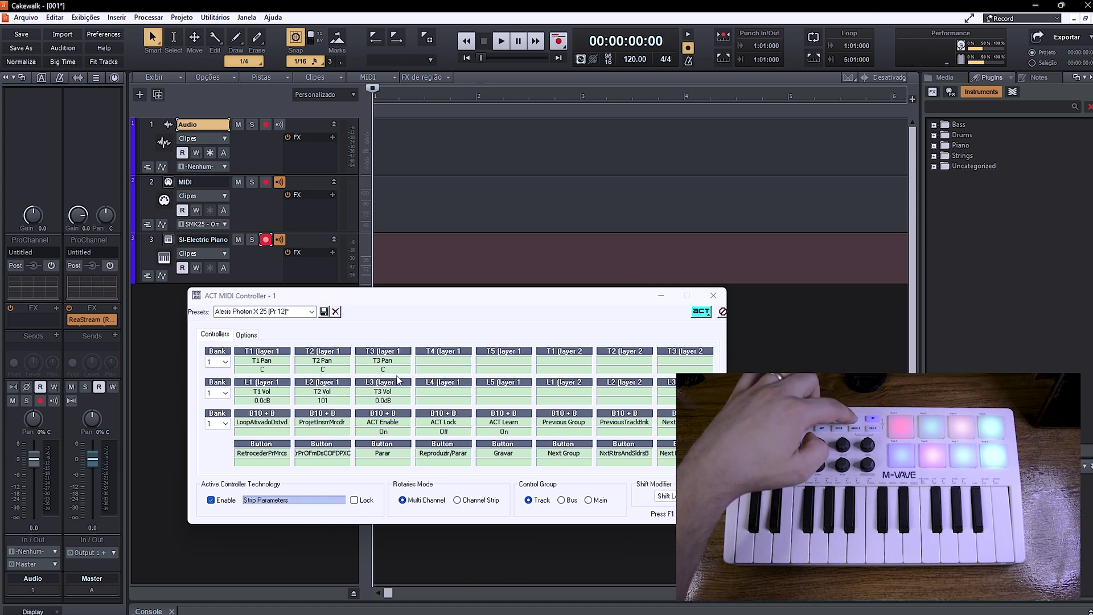
key(space)
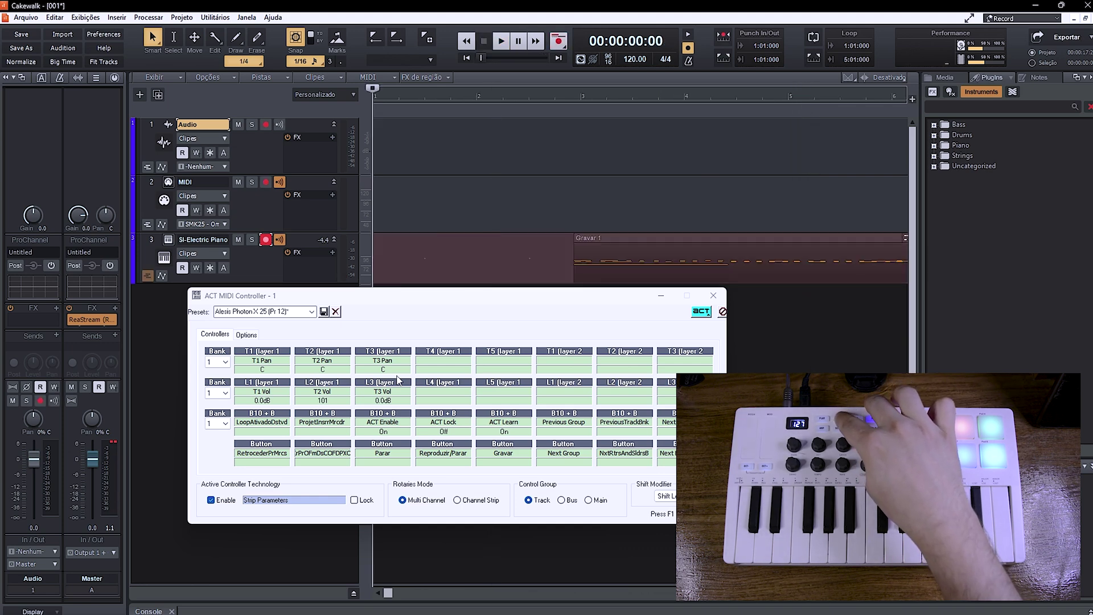
- Play back the recorded SI-Electric Piano clip from measure 3 and stop playback
click(587, 97)
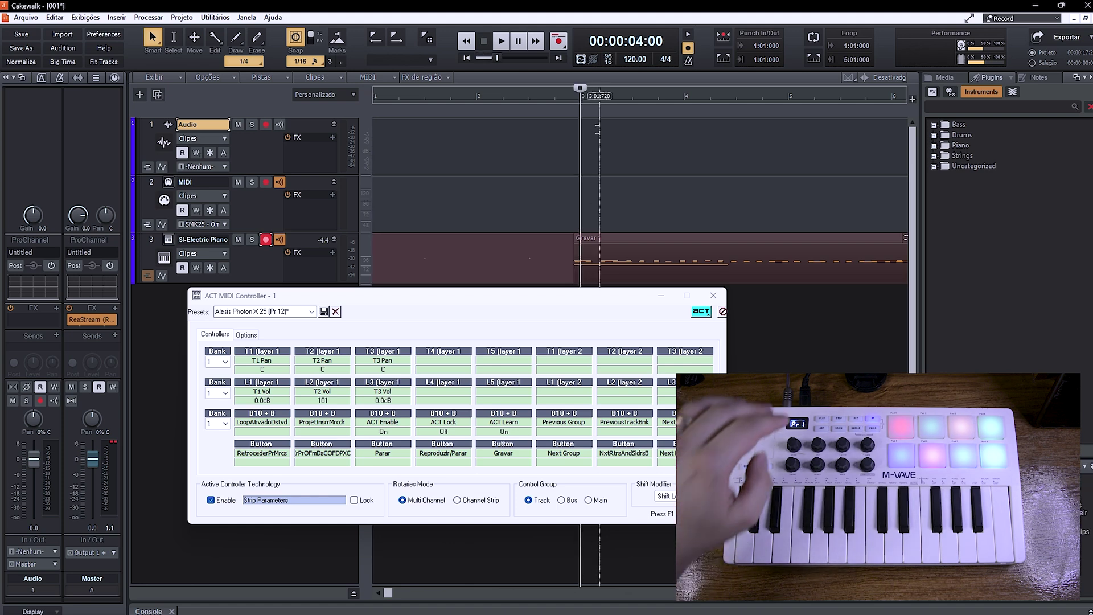
key(space)
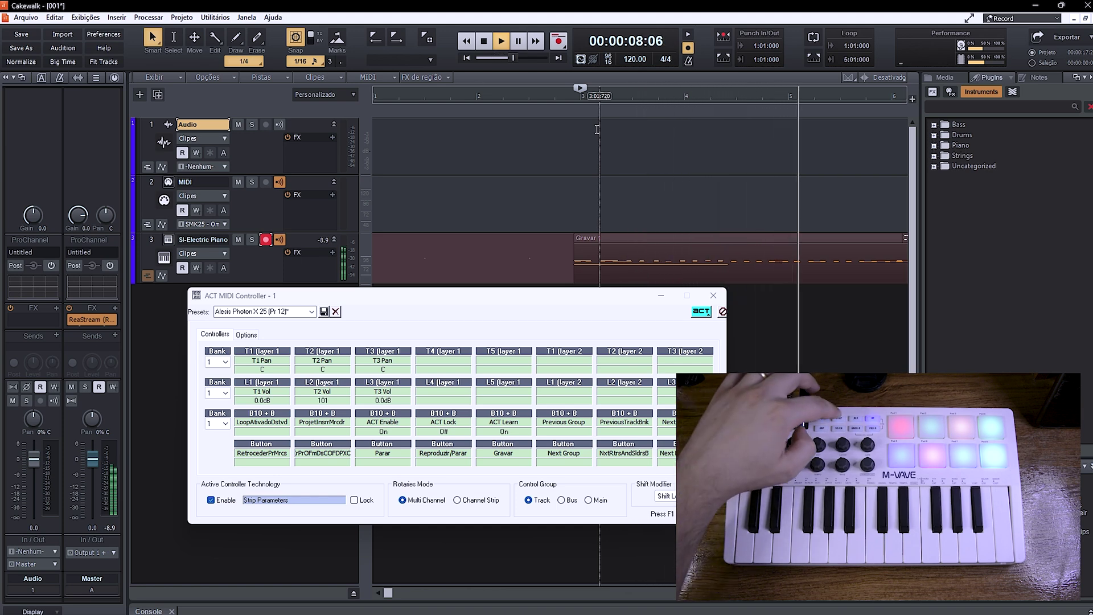
key(space)
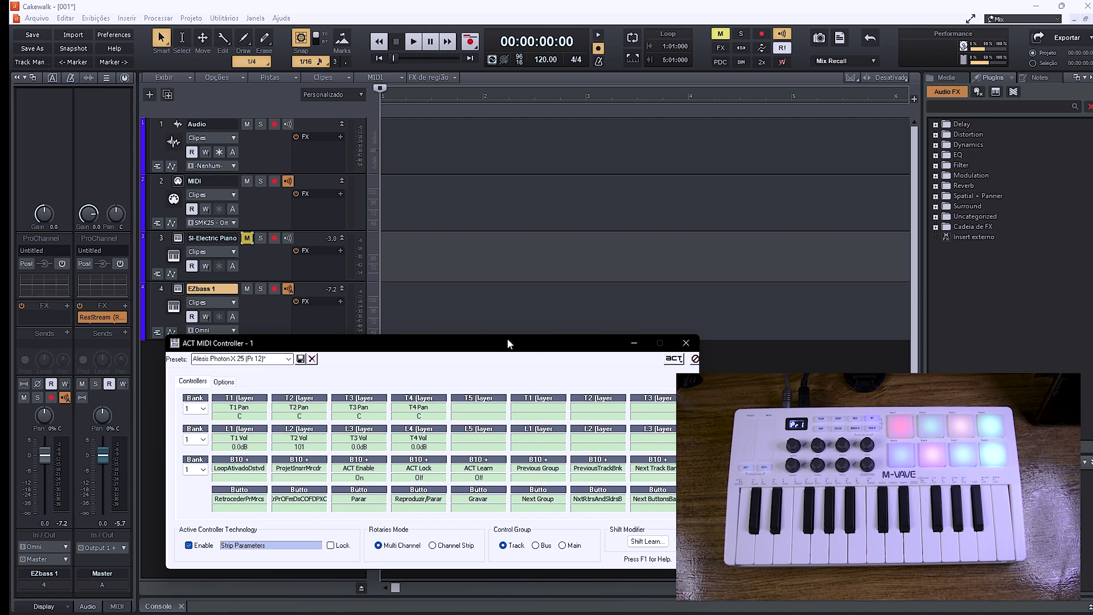
- Open the EZbass 1 instrument window and arrange it alongside the ACT MIDI Controller window
drag(507, 337, 490, 343)
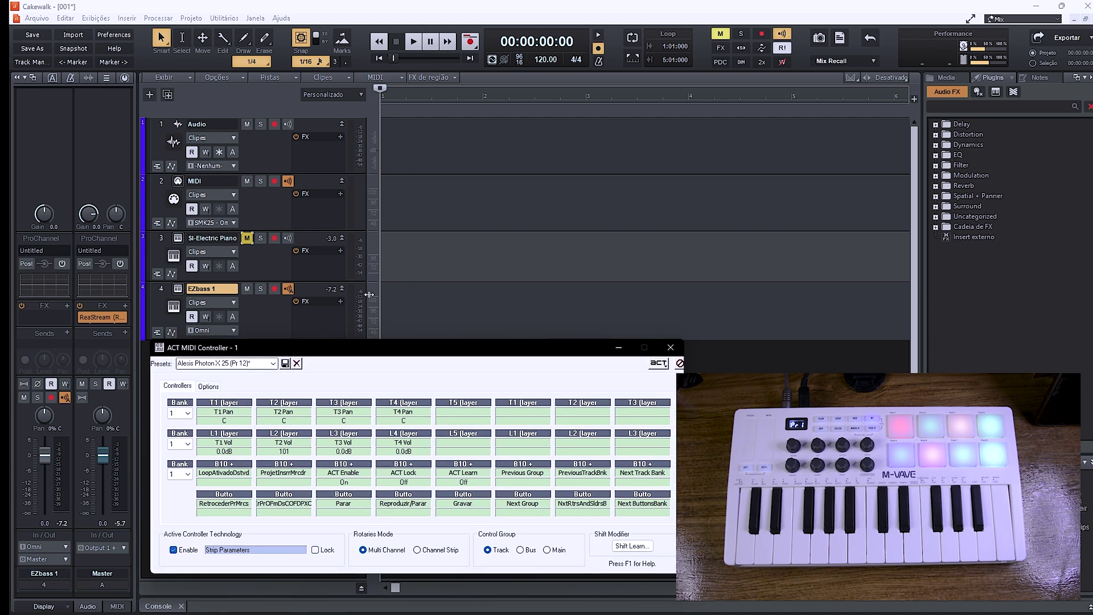
click(178, 289)
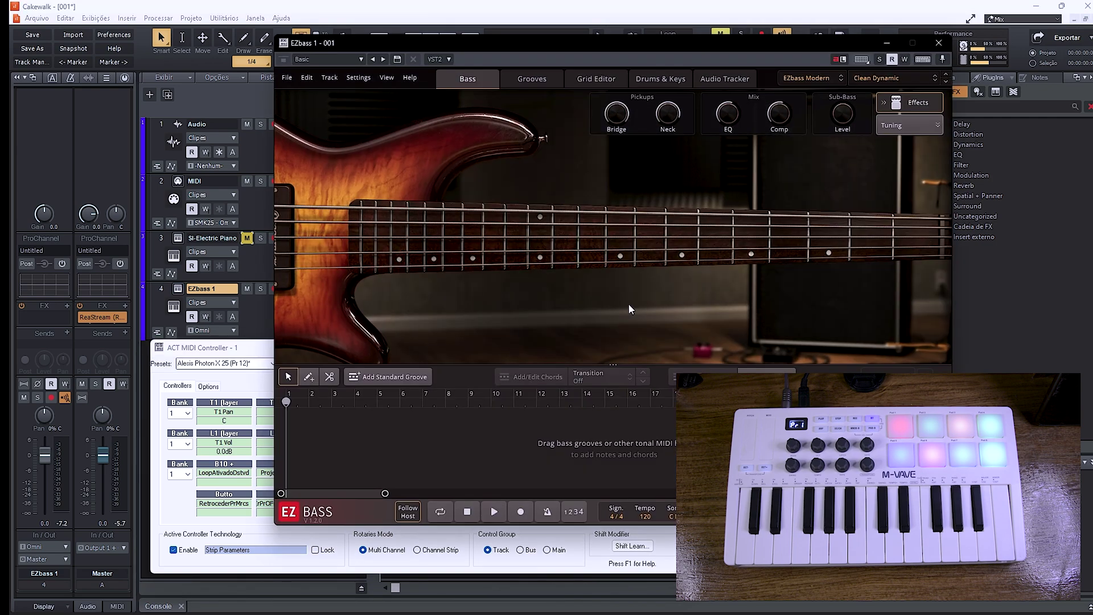
drag(255, 348, 278, 350)
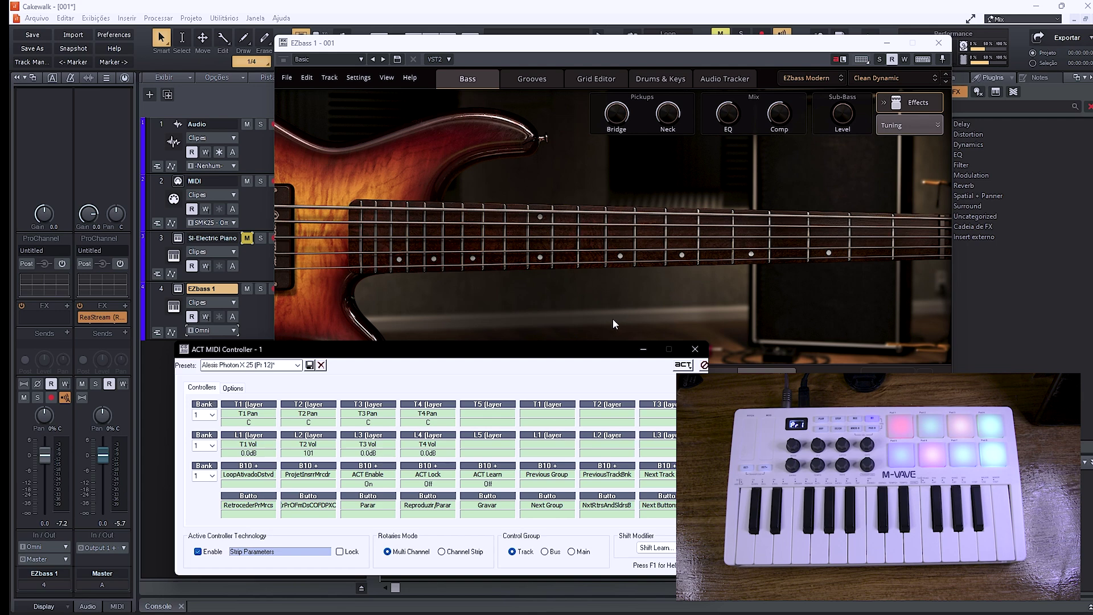
click(576, 293)
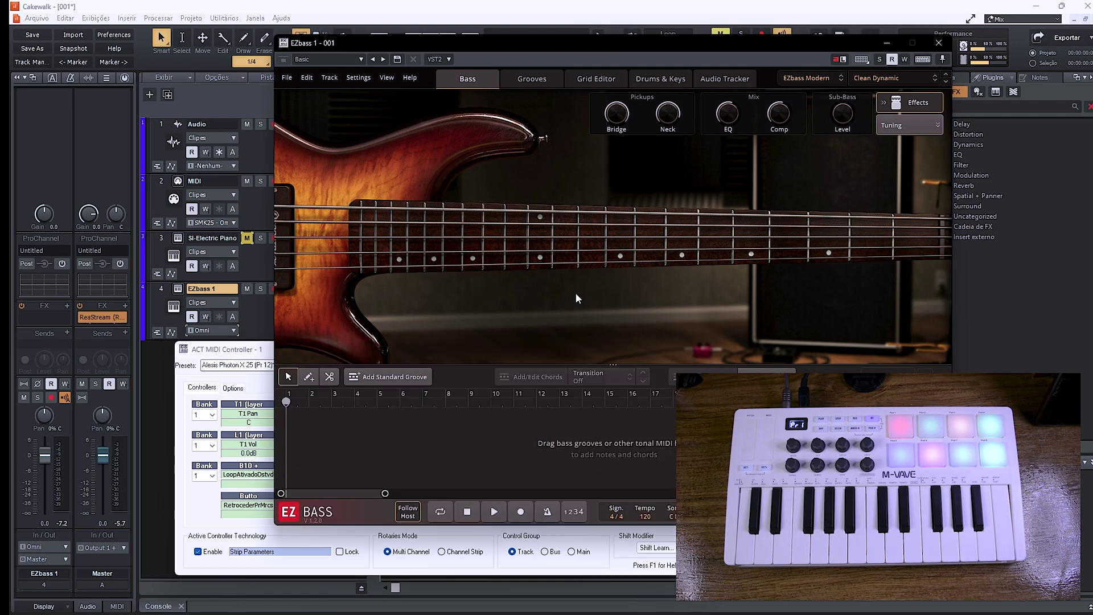
drag(248, 351, 122, 359)
drag(654, 40, 754, 15)
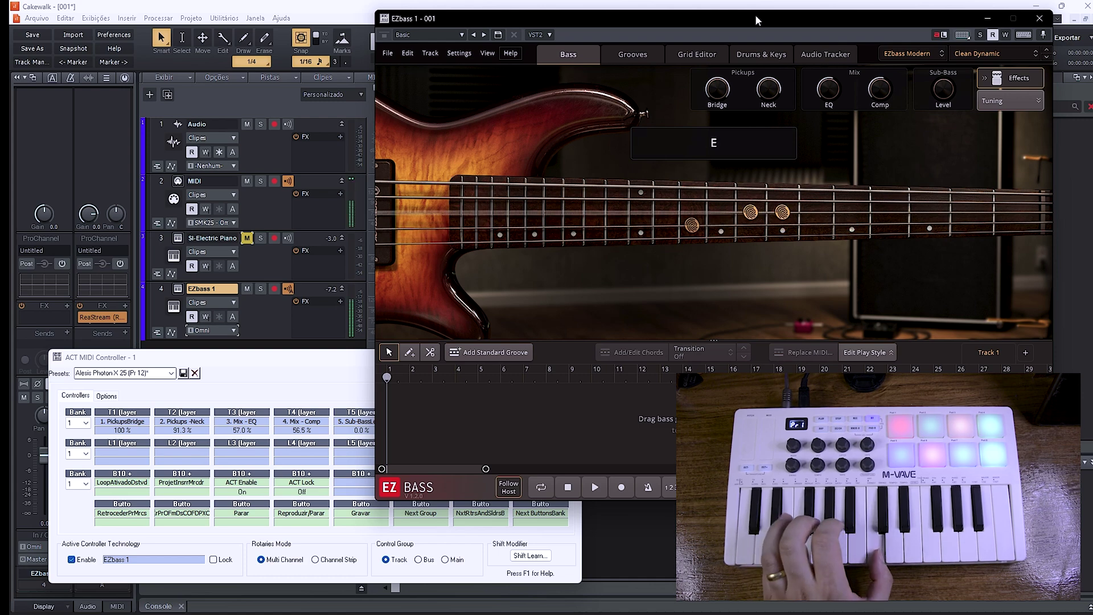
- Reposition and narrow the EZbass window, keeping its Pickups and Mix knobs in view behind the ACT MIDI Controller window
click(342, 356)
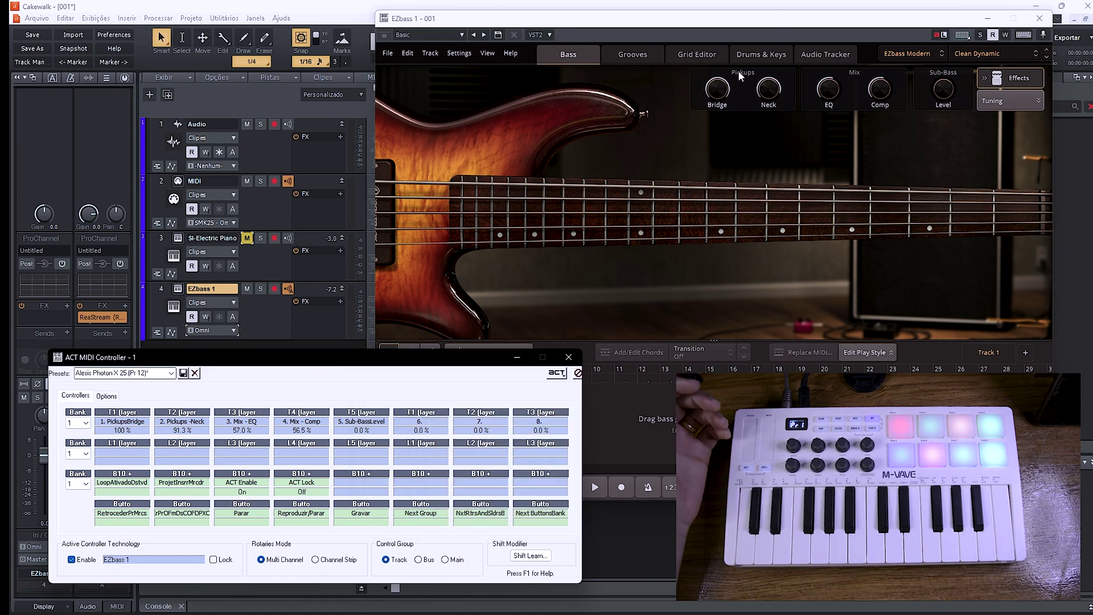
drag(777, 27, 673, 41)
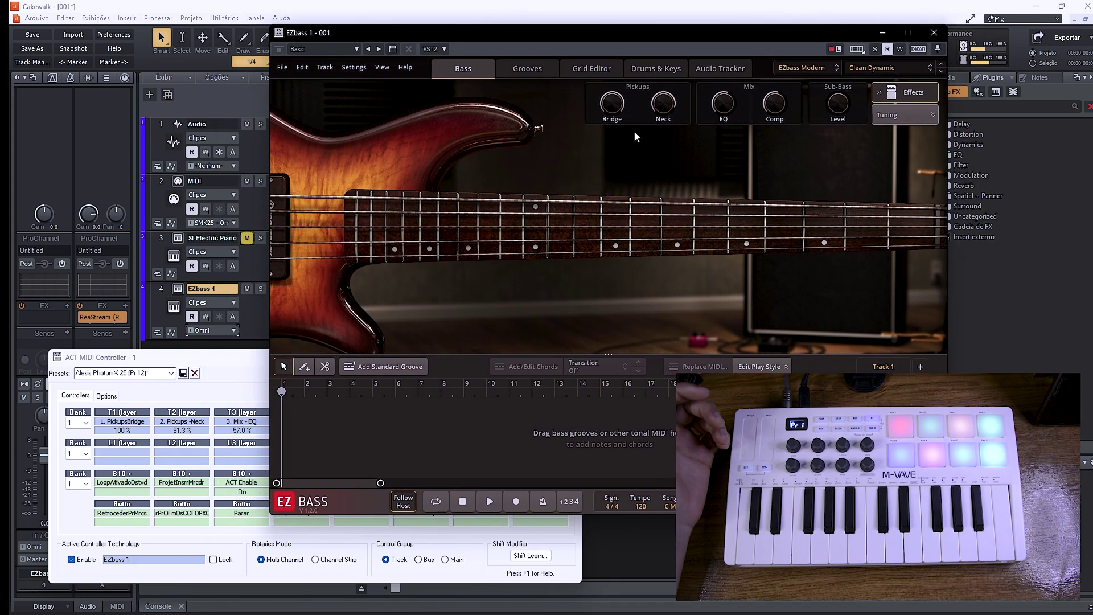
click(130, 438)
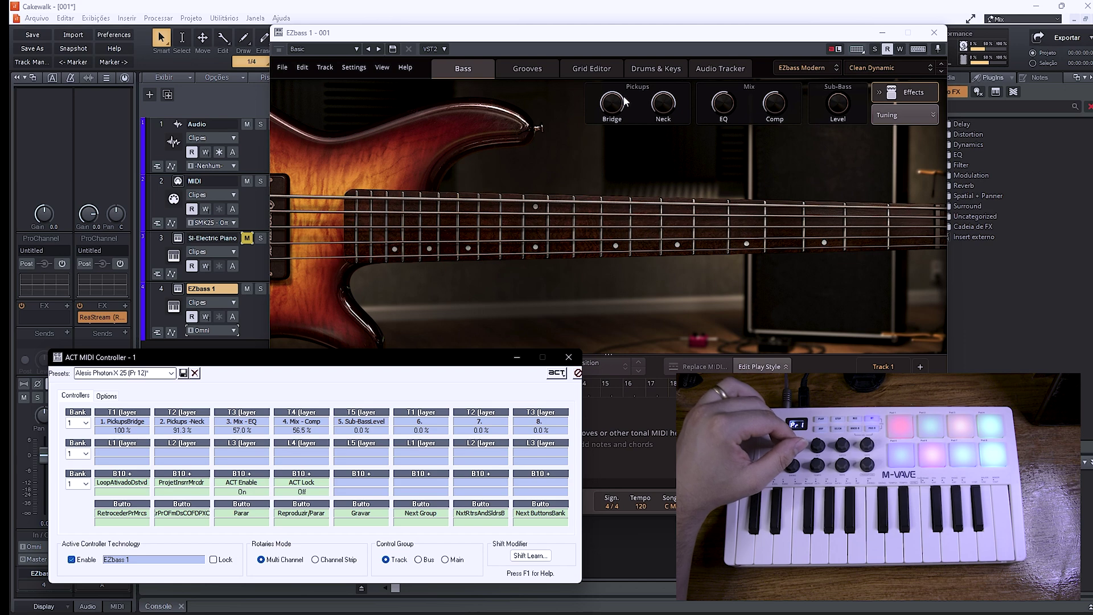
drag(272, 238, 294, 238)
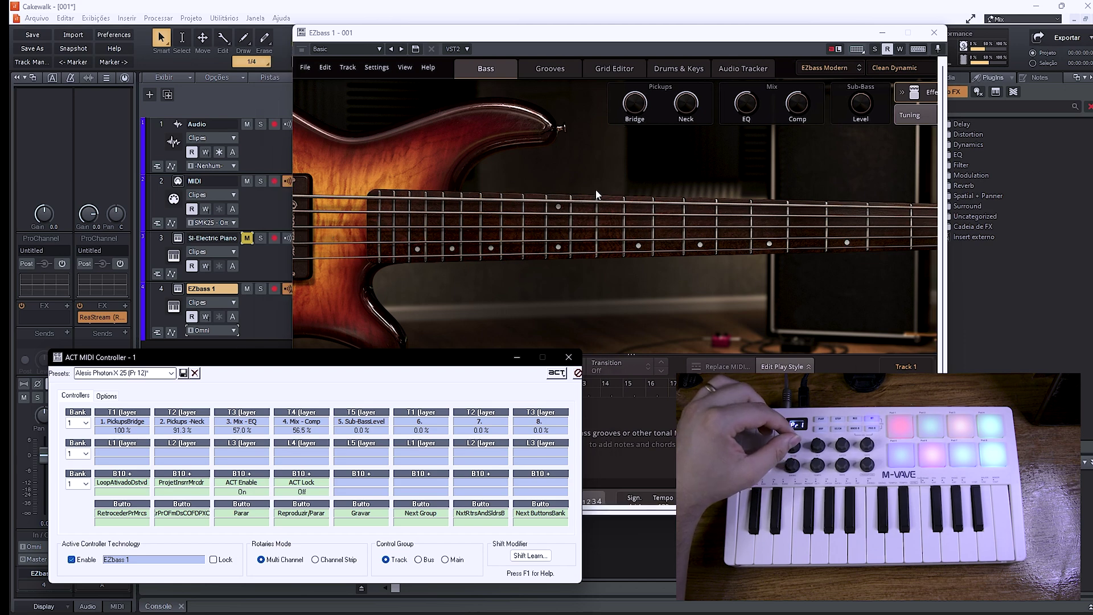
- Check the EZbass Pickups and Mix parameters assigned to the first-row rotaries in the ACT MIDI Controller
click(125, 431)
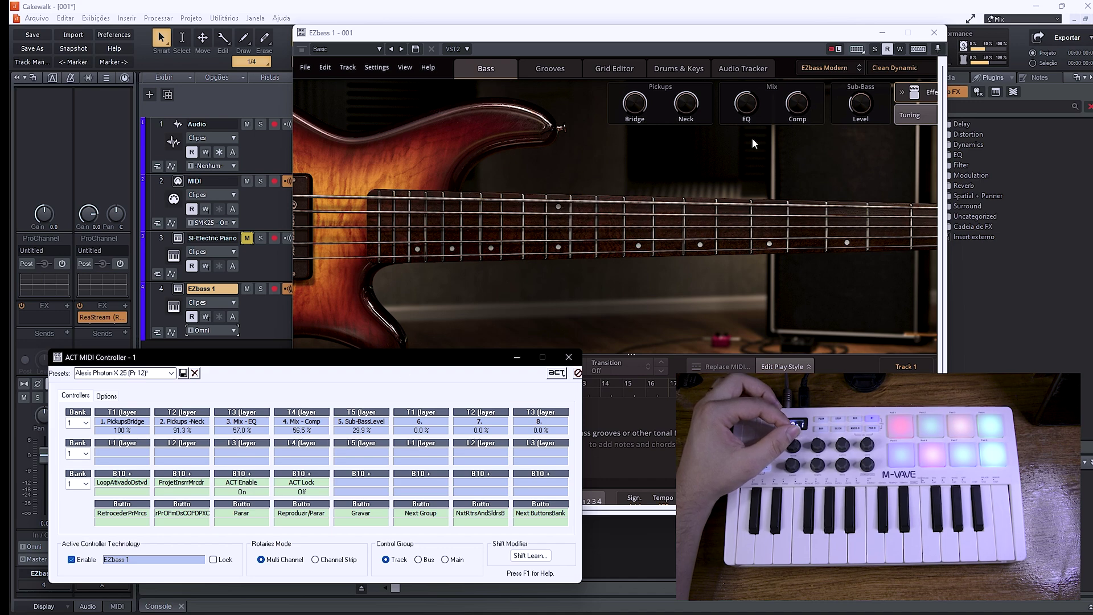
click(242, 430)
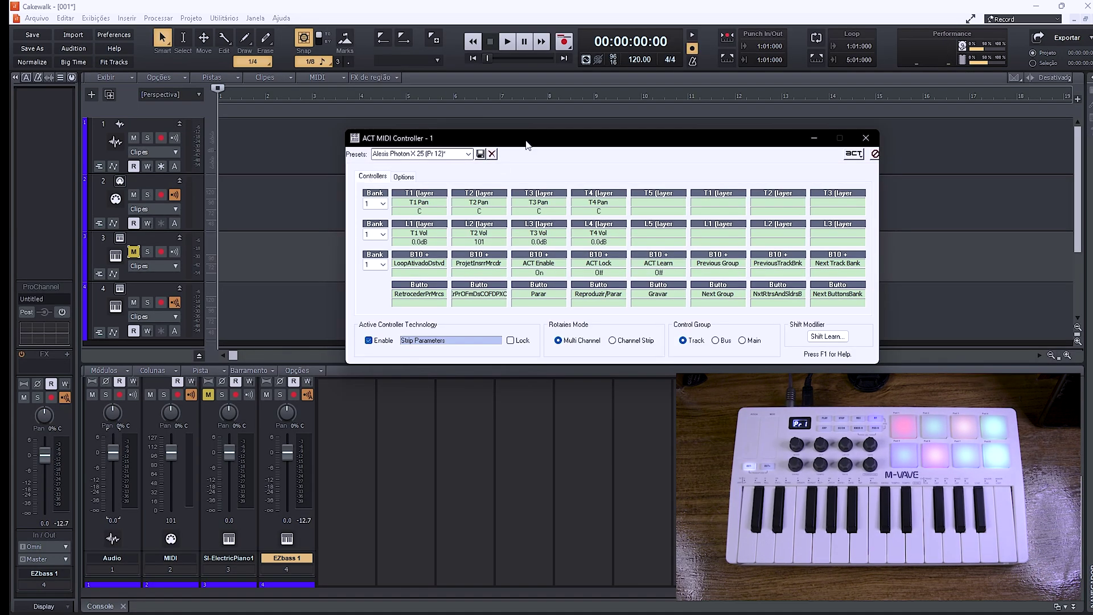
- Shift the ACT MIDI Controller window down slightly and review the rotary and slider parameter options, returning to the controller assignments
drag(526, 141, 524, 156)
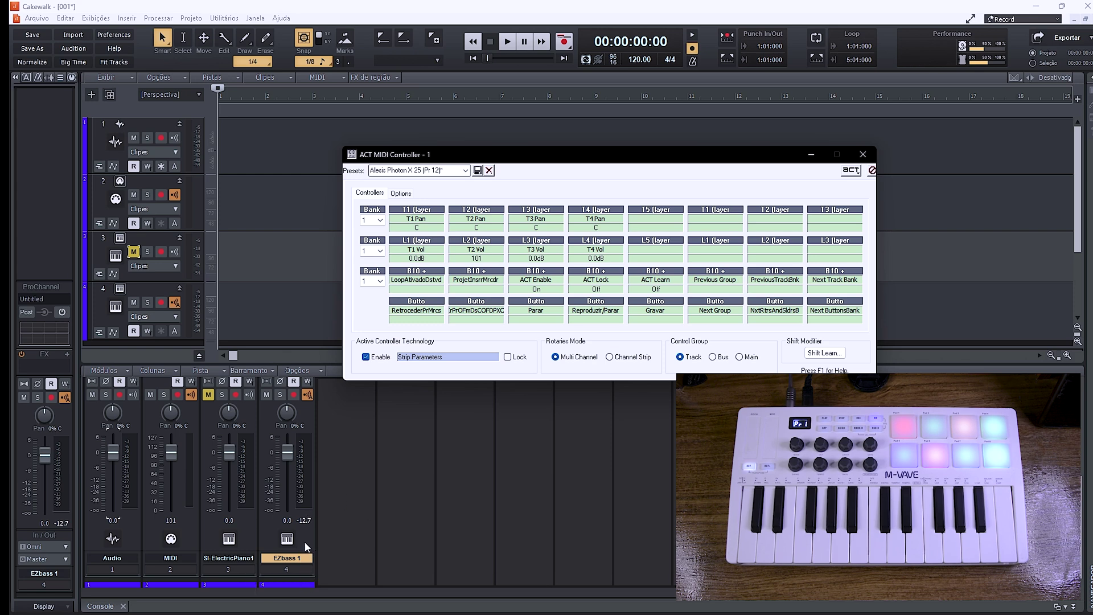
click(402, 194)
click(491, 237)
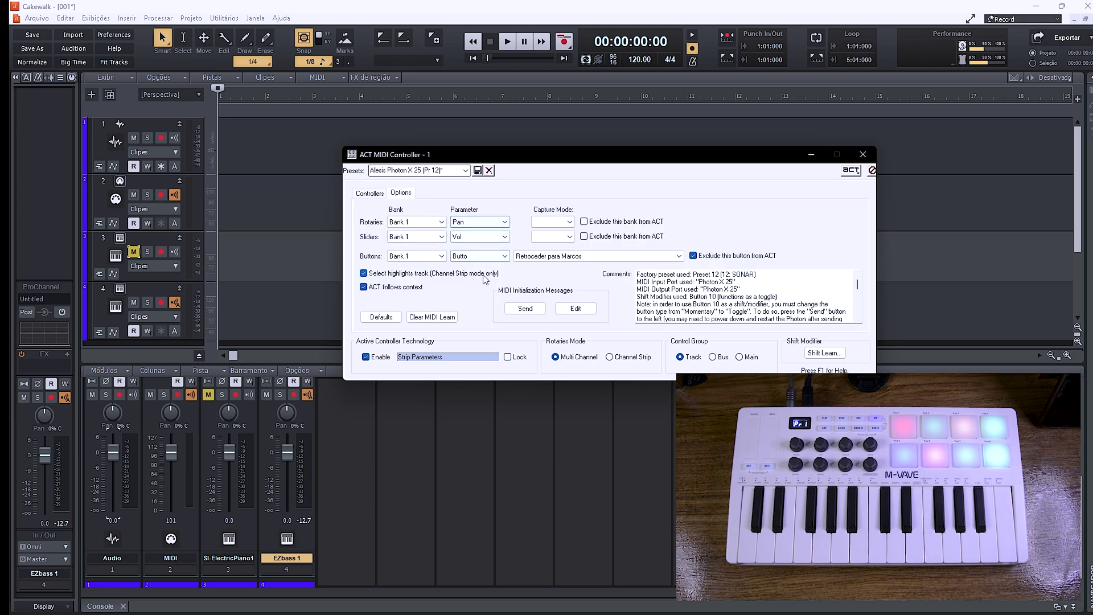
click(371, 194)
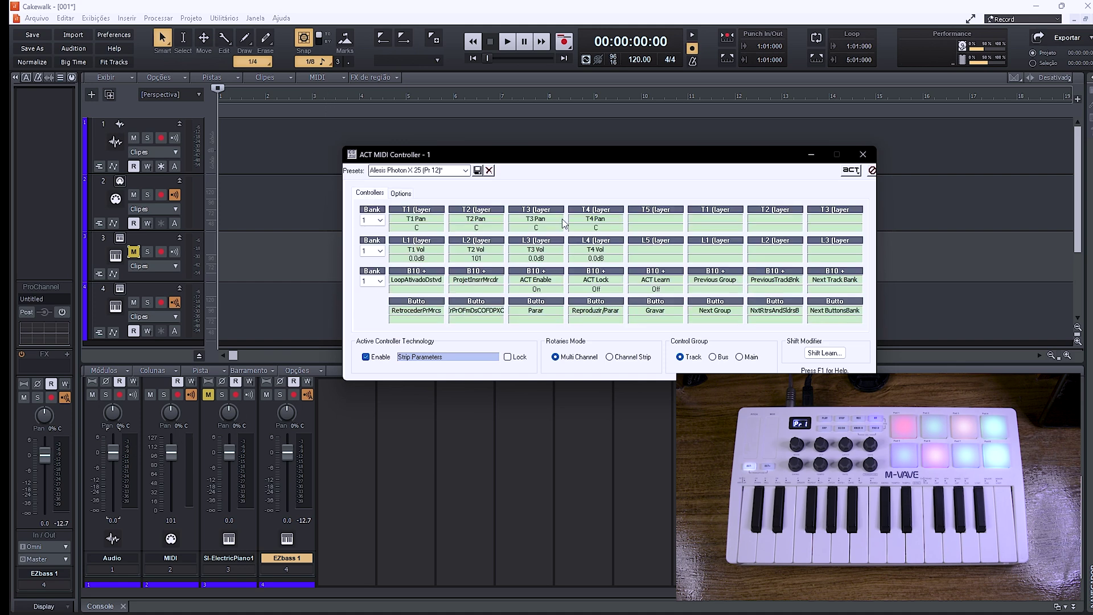
- Test track pan and volume with the keyboard knobs, setting track 3 to -18.2 dB and track 4 to -0.7 dB, and put away the controller window
click(539, 260)
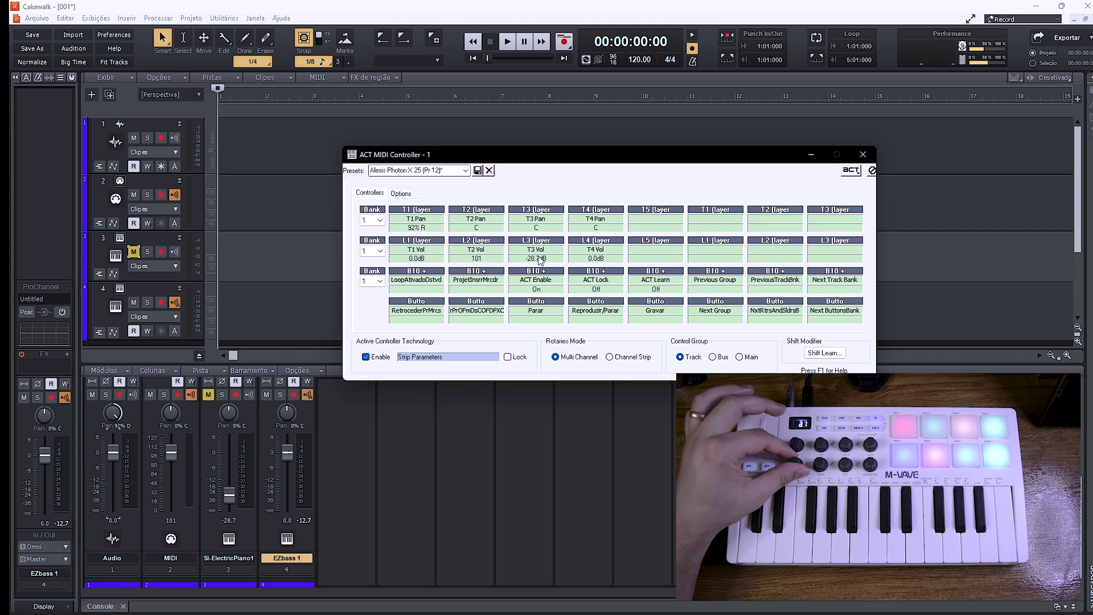
click(596, 261)
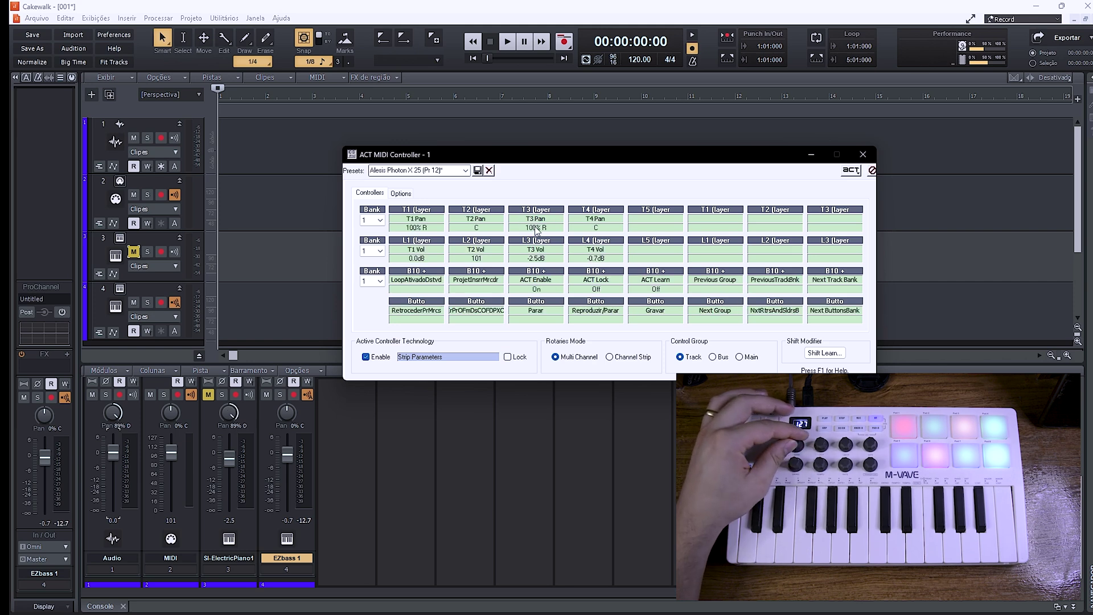
click(600, 223)
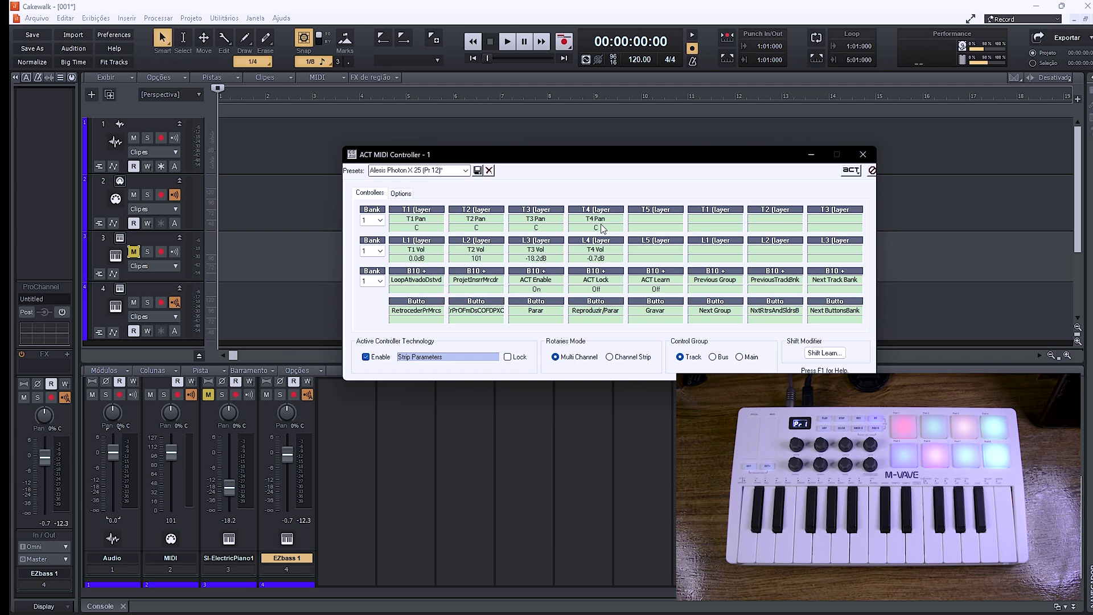
click(568, 274)
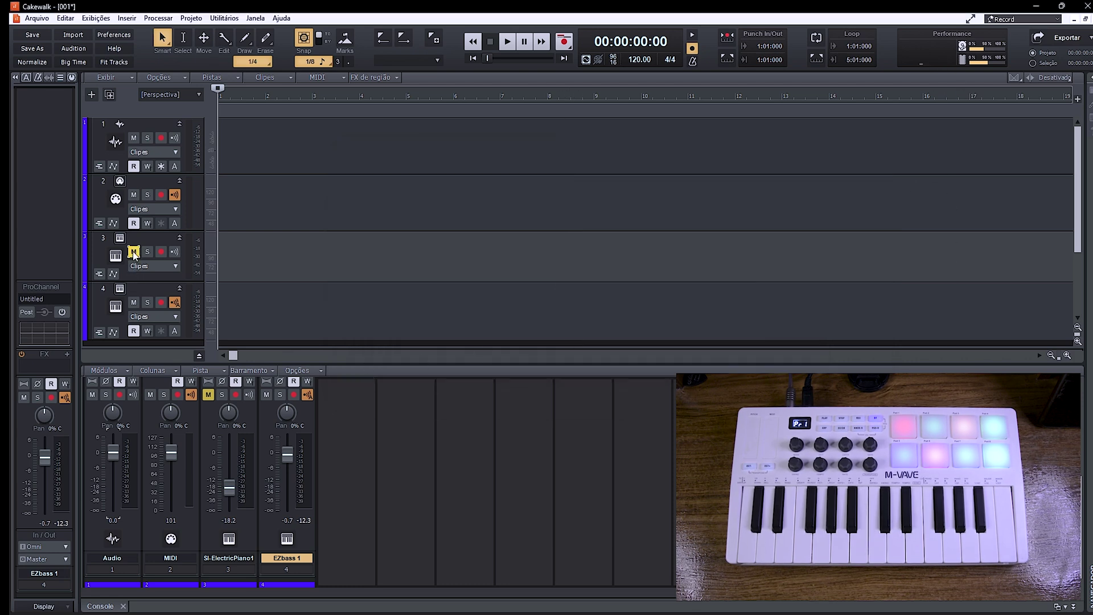
- Unmute the SI-Electric Piano track and turn on its input echo
click(134, 252)
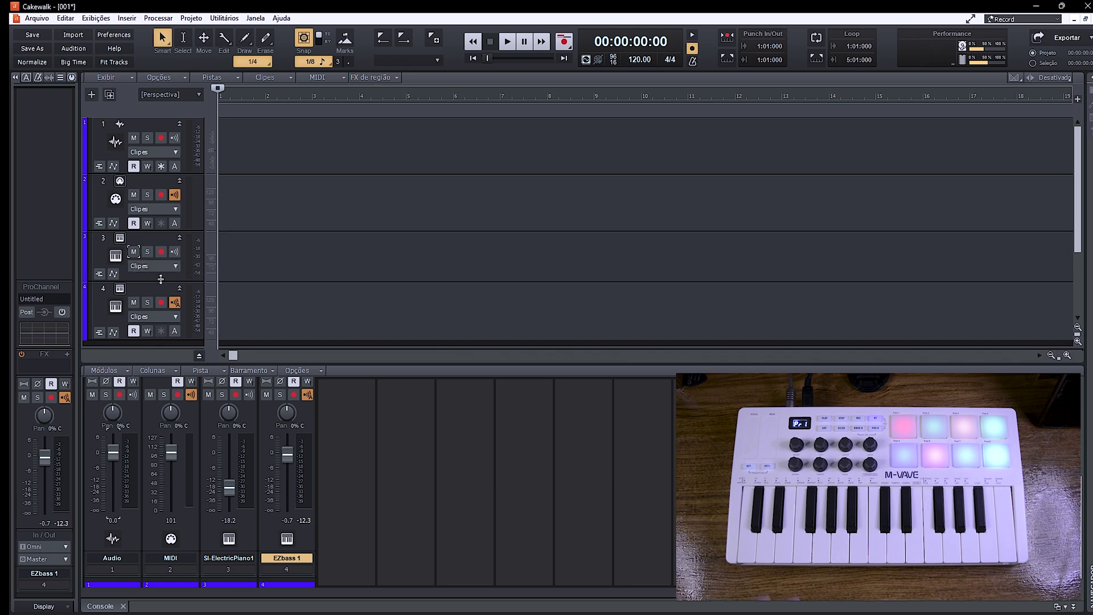
click(174, 251)
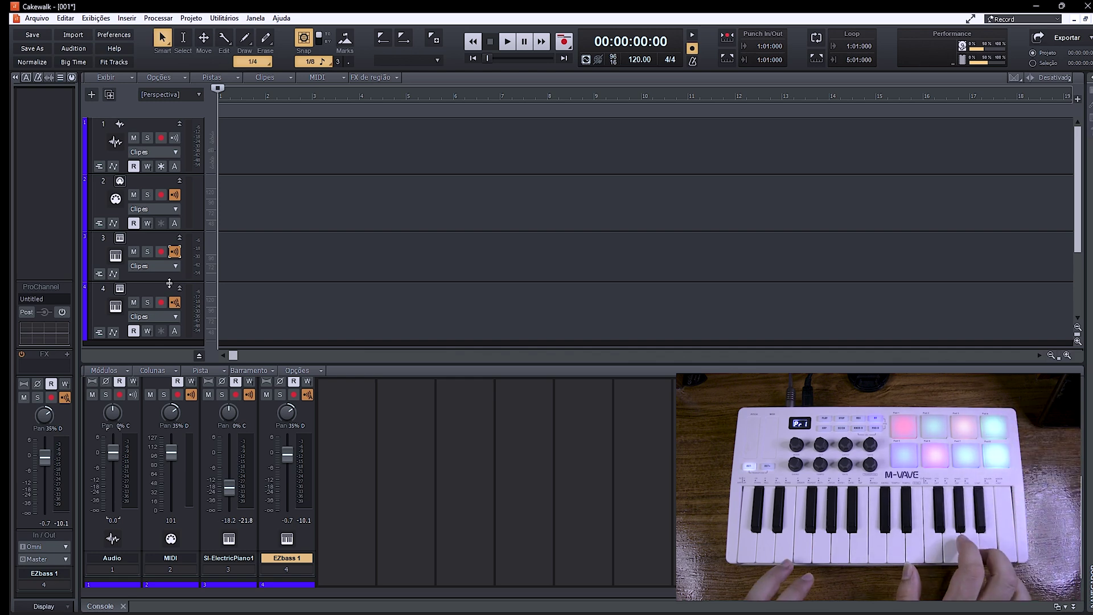
- Enlarge tracks 3 and 4 to show their inputs and set the SI-Electric Piano track's input to SMK25, MIDI channel 1
scroll(151, 194, down, 2)
click(151, 195)
drag(152, 195, 155, 221)
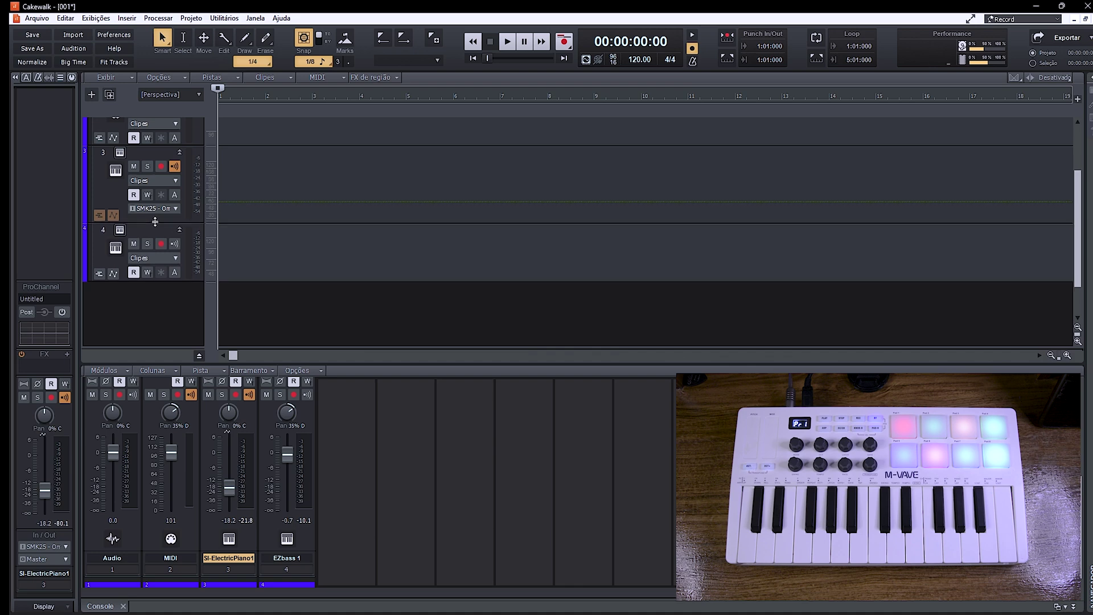
drag(163, 279, 166, 320)
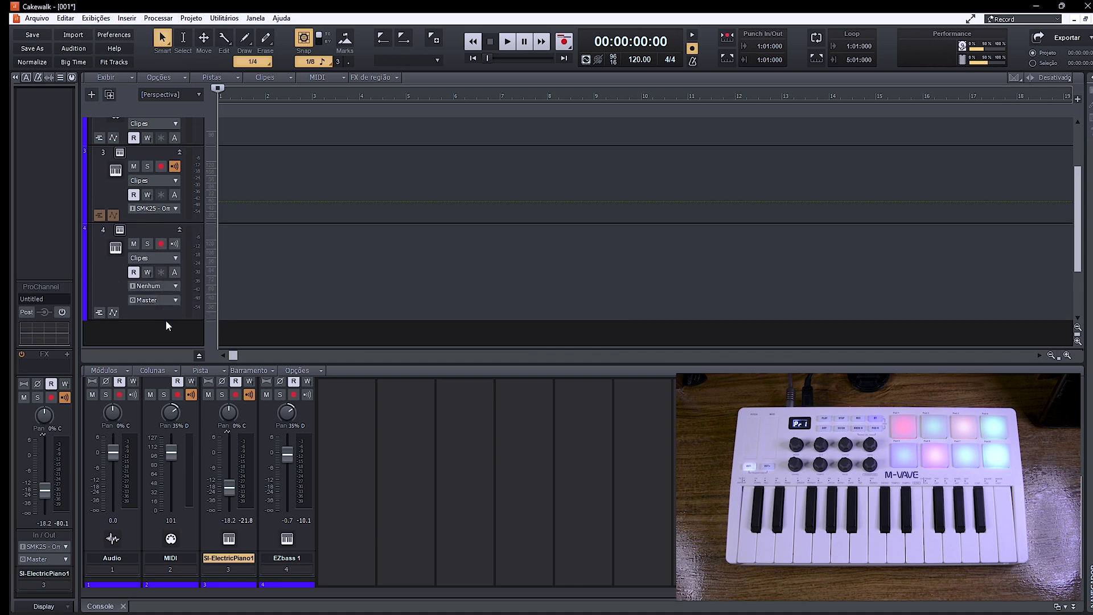
click(173, 209)
mouse_move(196, 257)
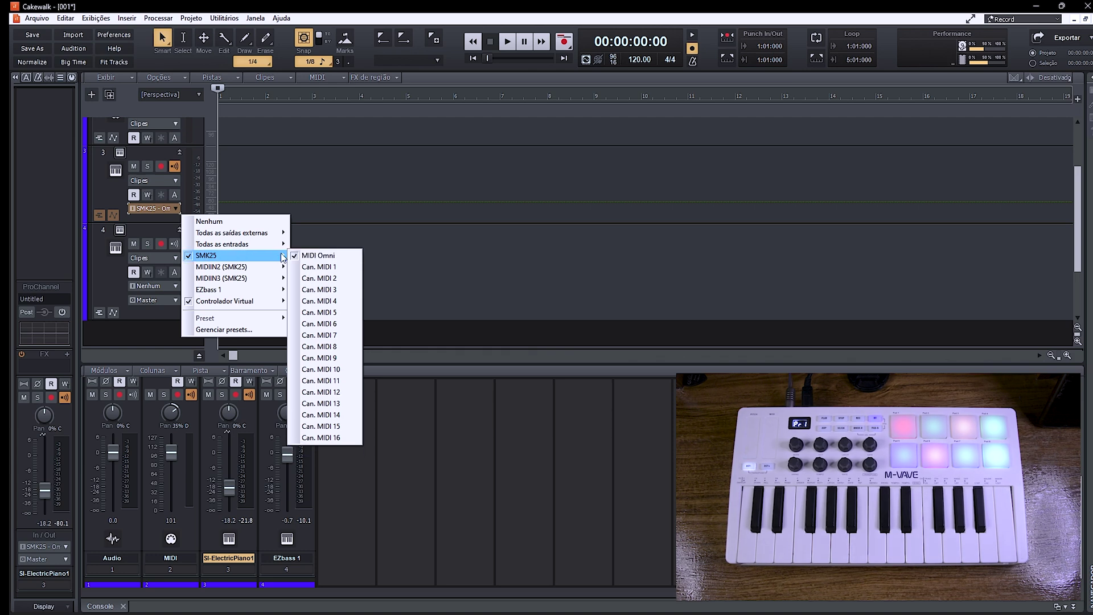
click(337, 269)
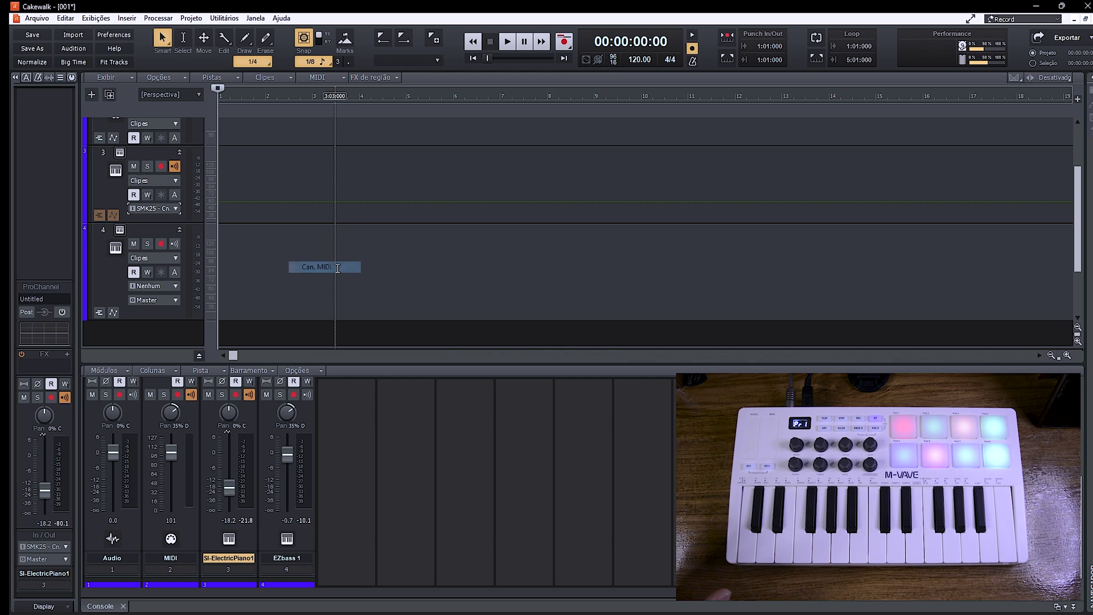
- Set the EZbass track's input to SMK25, MIDI channel 10
click(173, 299)
click(173, 286)
mouse_move(220, 335)
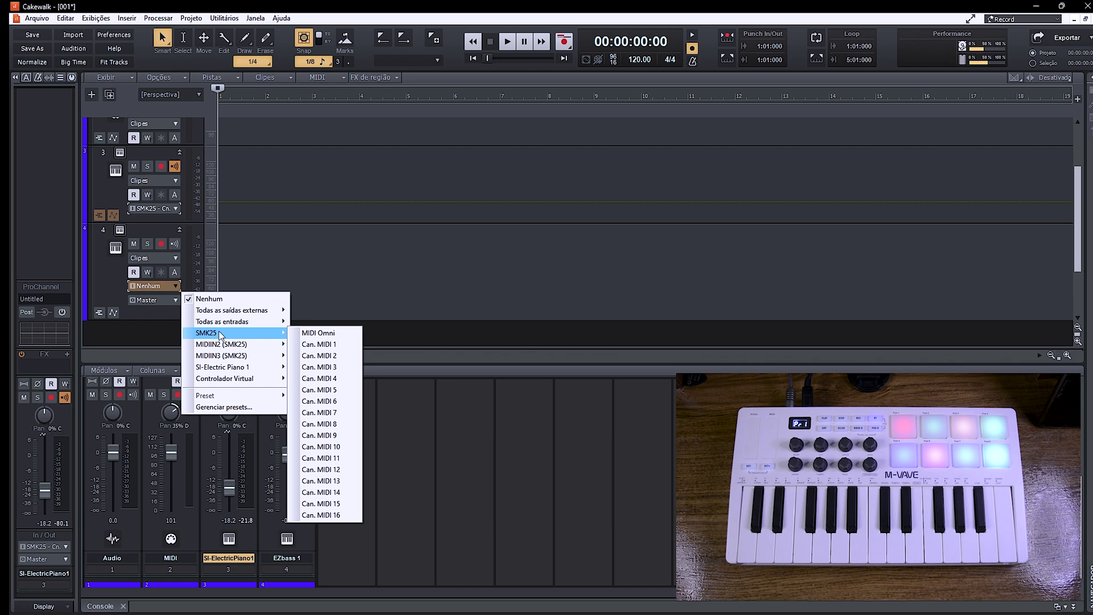
click(337, 447)
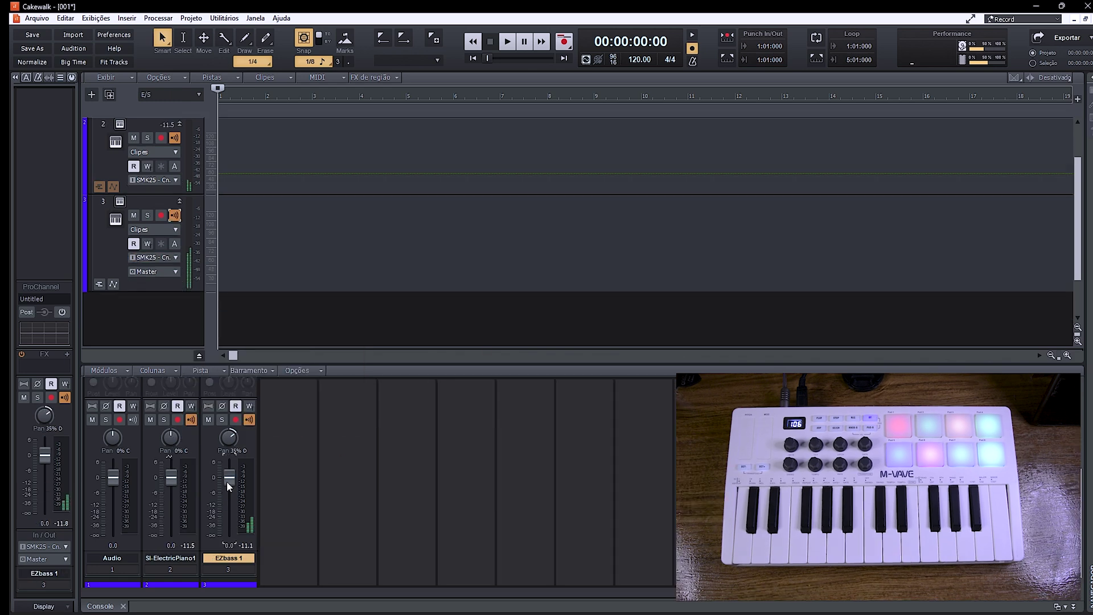
- Recheck the EZbass track's input selection and centre its pan
click(175, 258)
click(219, 421)
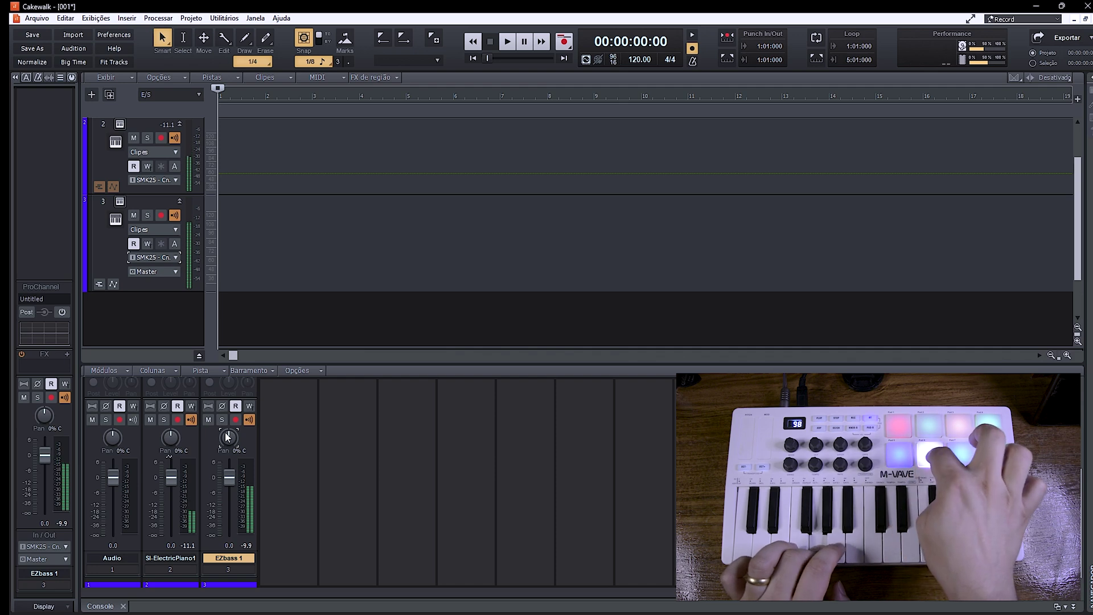
- Select the SI-Electric Piano track, record a take on it and the EZbass track with both armed, and stop the transport
click(196, 545)
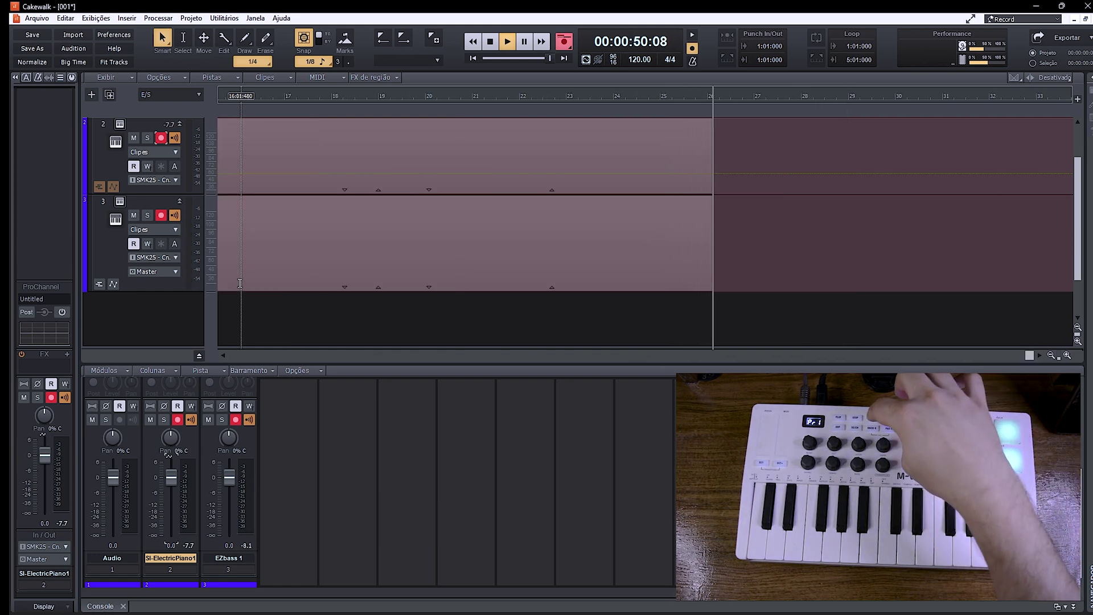
key(space)
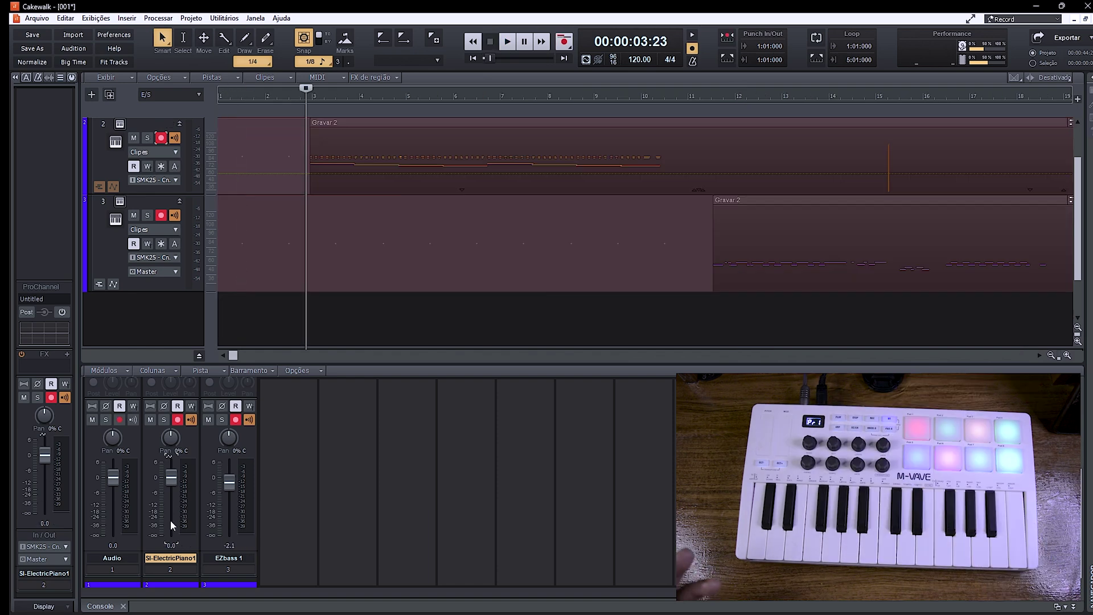